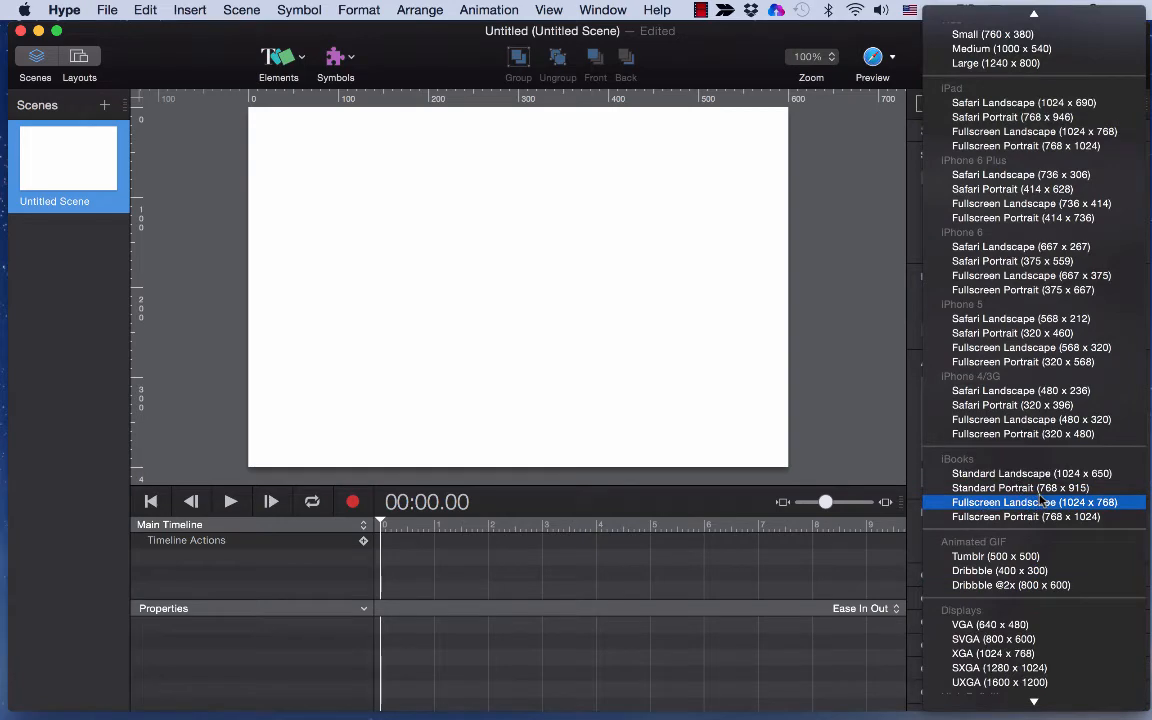
Step: Set the scene size to the iBooks Fullscreen Landscape preset (1024 x 768) and the canvas zoom to 50%
{"action": "left_click", "coordinate": [1040, 502]}
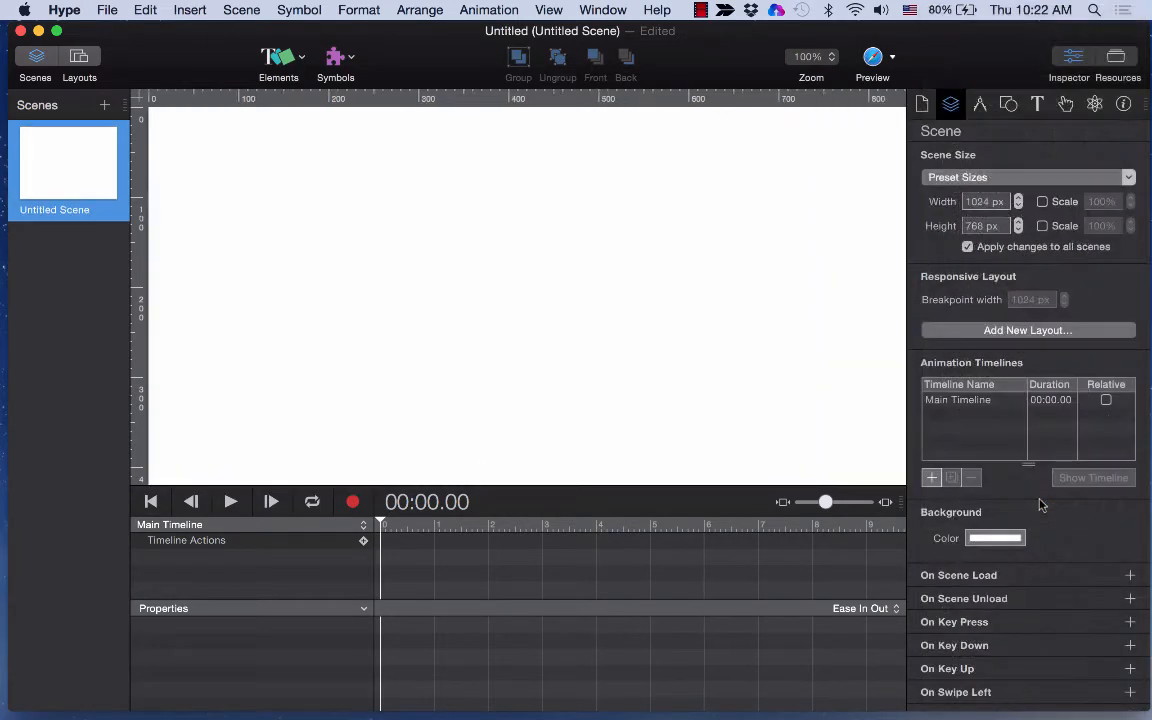
{"action": "left_click", "coordinate": [834, 60]}
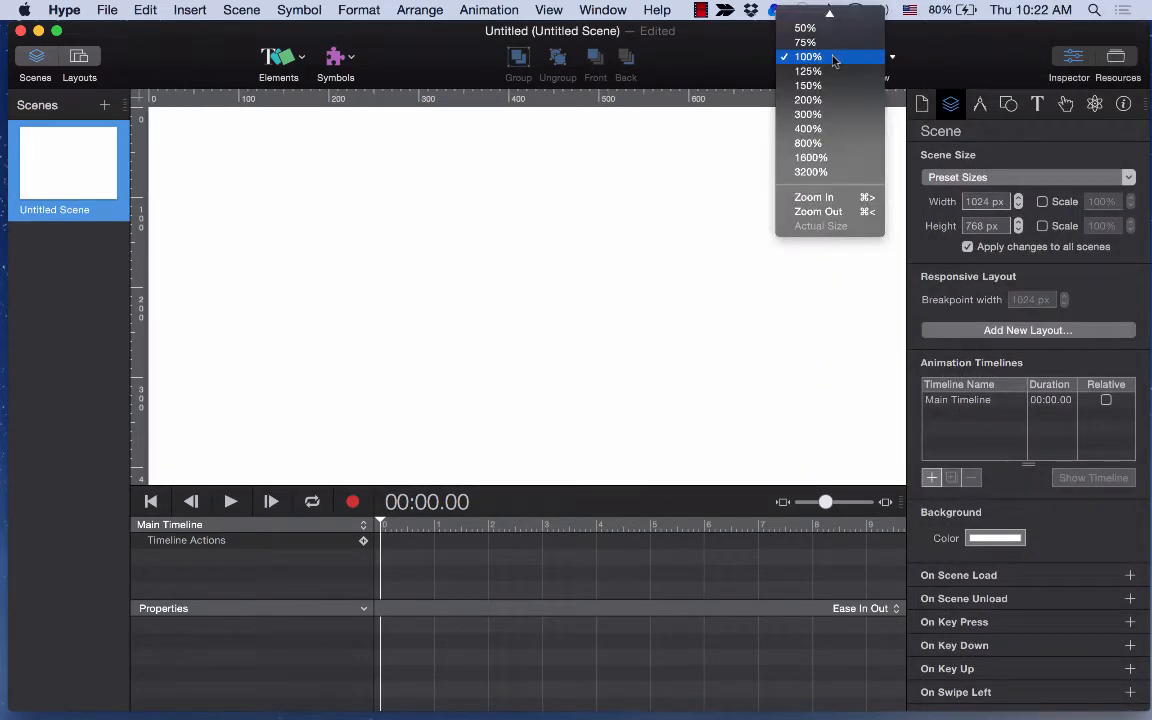
{"action": "left_click", "coordinate": [823, 30]}
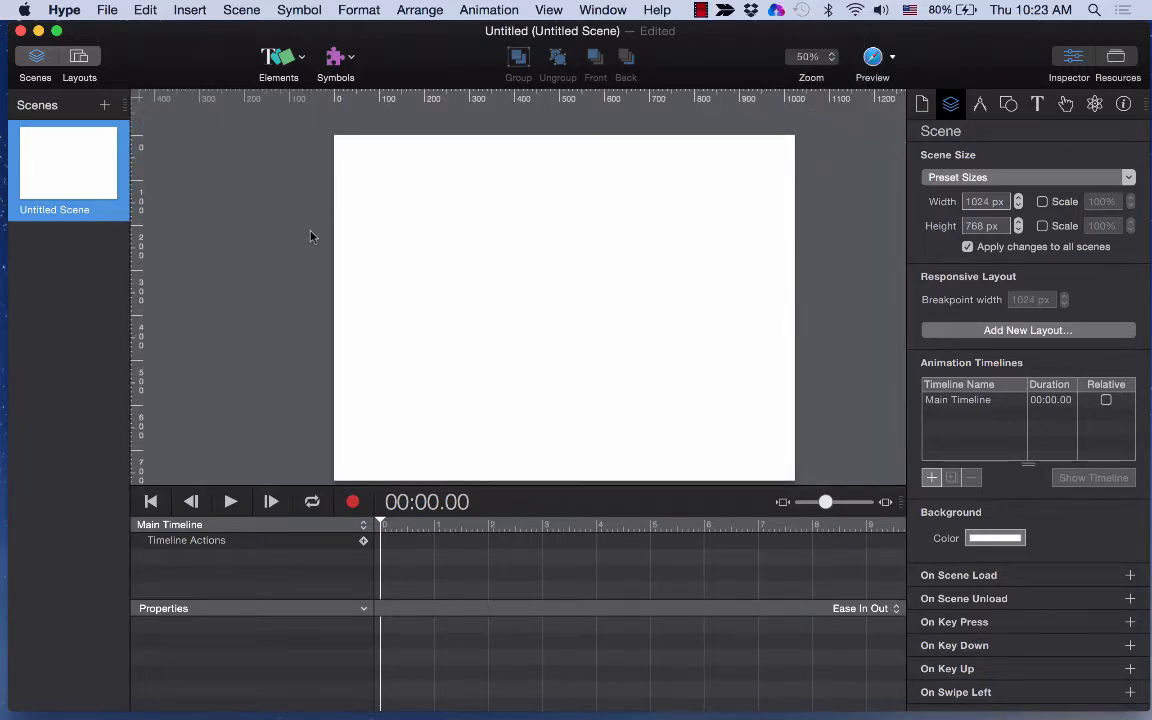
Step: Add three more scenes and name the four scenes Home, Learn, Practice and Quiz in order
{"action": "left_click", "coordinate": [105, 105]}
{"action": "left_click", "coordinate": [61, 210]}
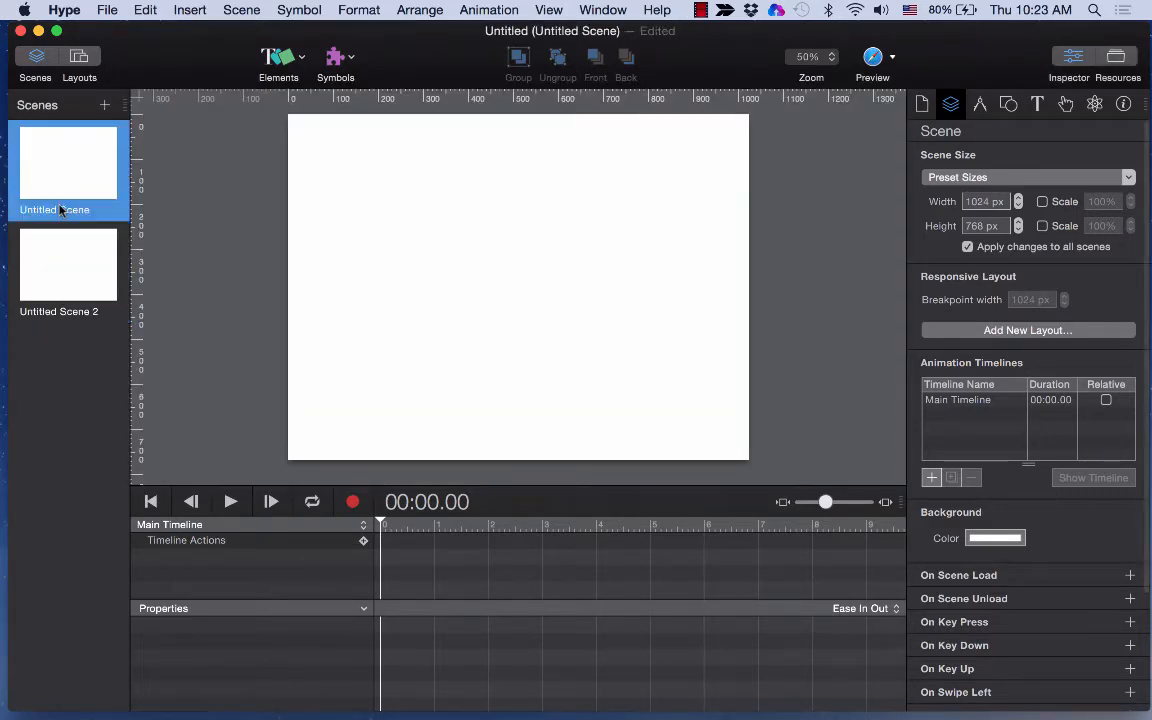
{"action": "double_click", "coordinate": [72, 211]}
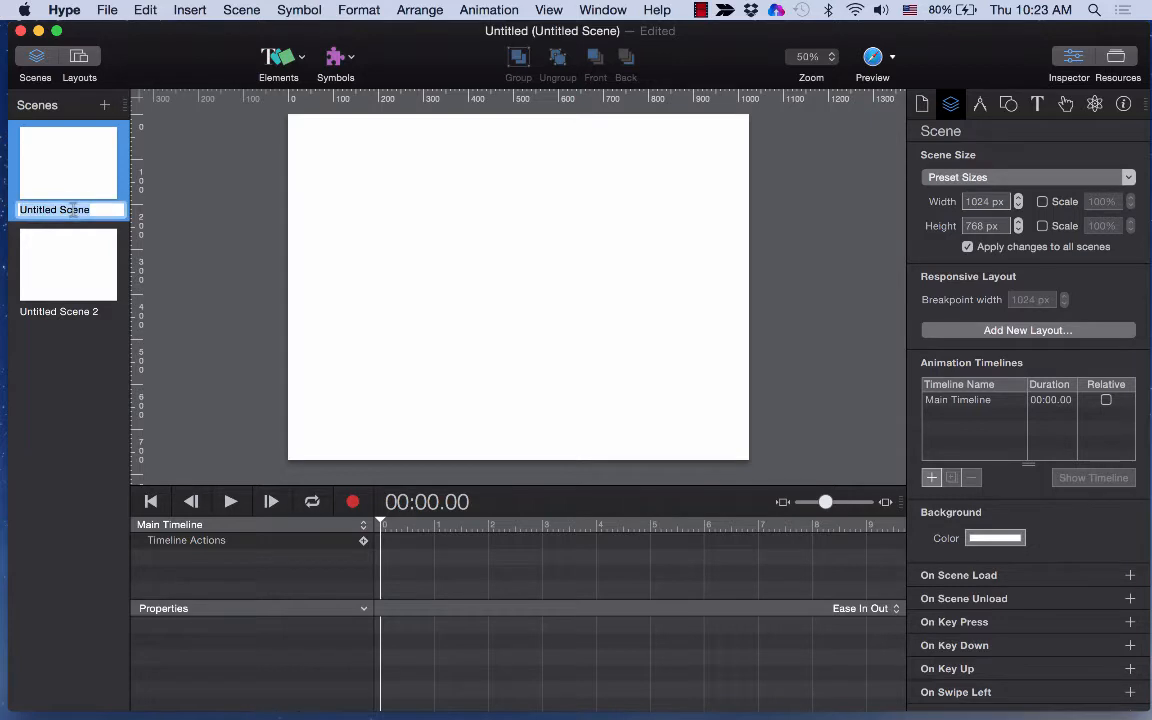
{"action": "type", "text": "Home"}
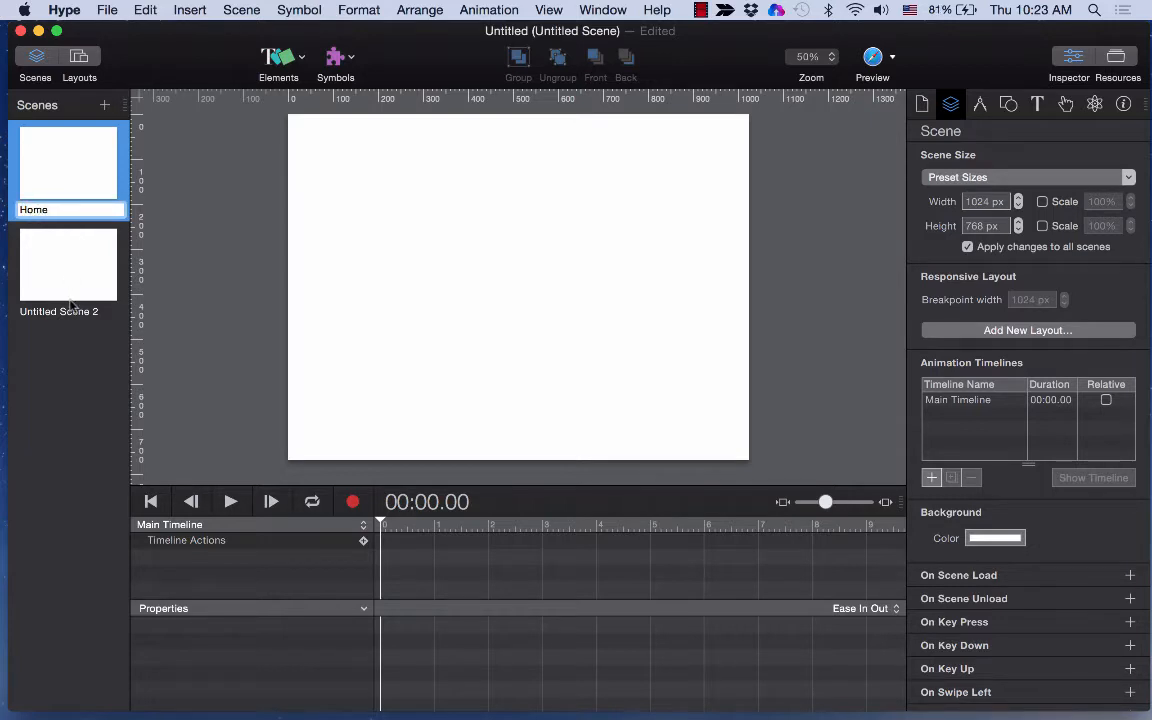
{"action": "left_click", "coordinate": [66, 281]}
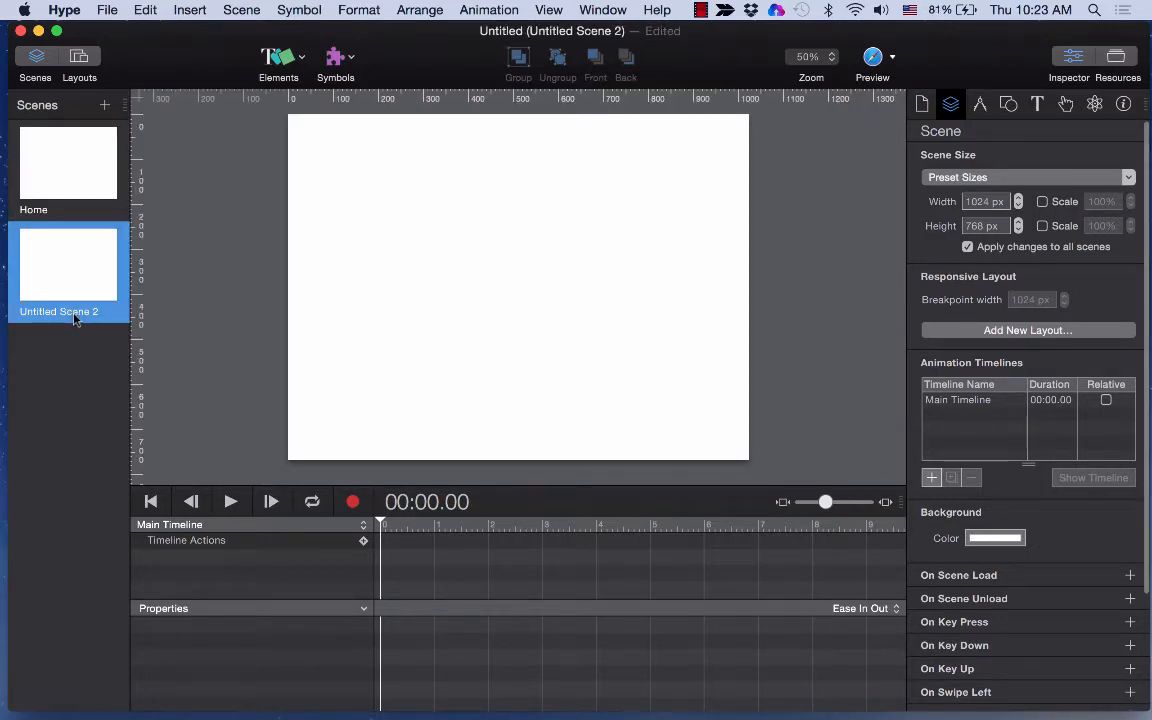
{"action": "double_click", "coordinate": [74, 313]}
{"action": "type", "text": "Learn"}
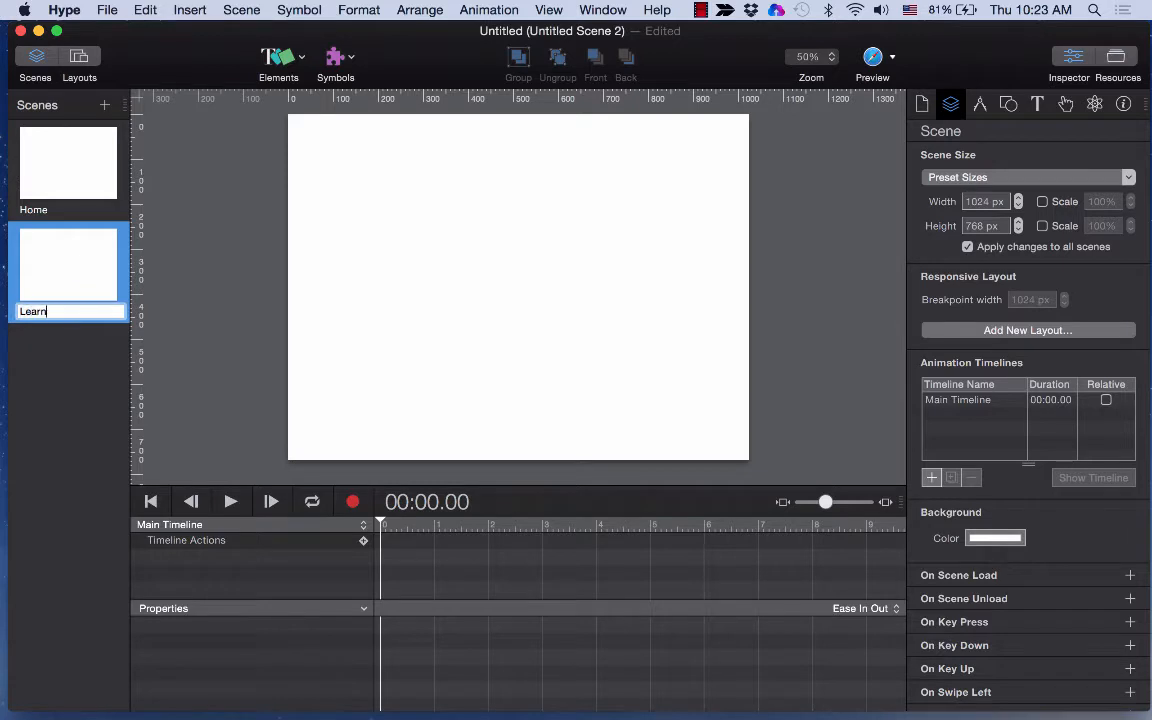
{"action": "left_click", "coordinate": [106, 105]}
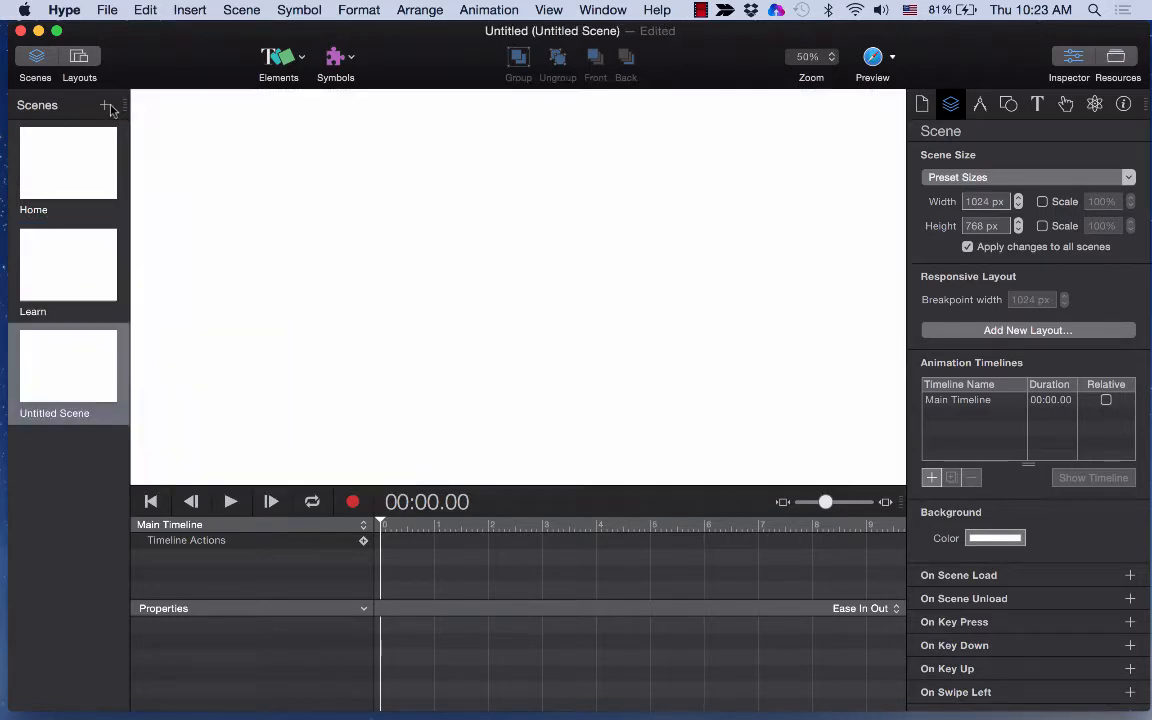
{"action": "left_click", "coordinate": [106, 105]}
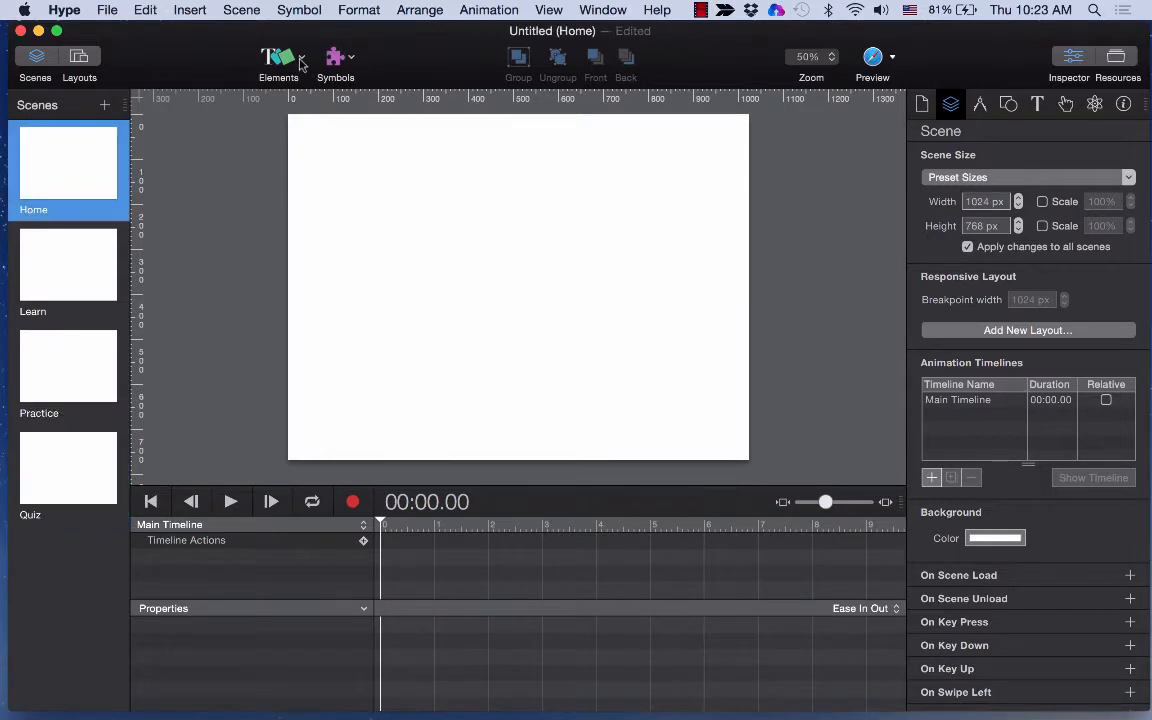
Step: Insert a button in the middle of the Home scene and label it Home
{"action": "left_click", "coordinate": [301, 60]}
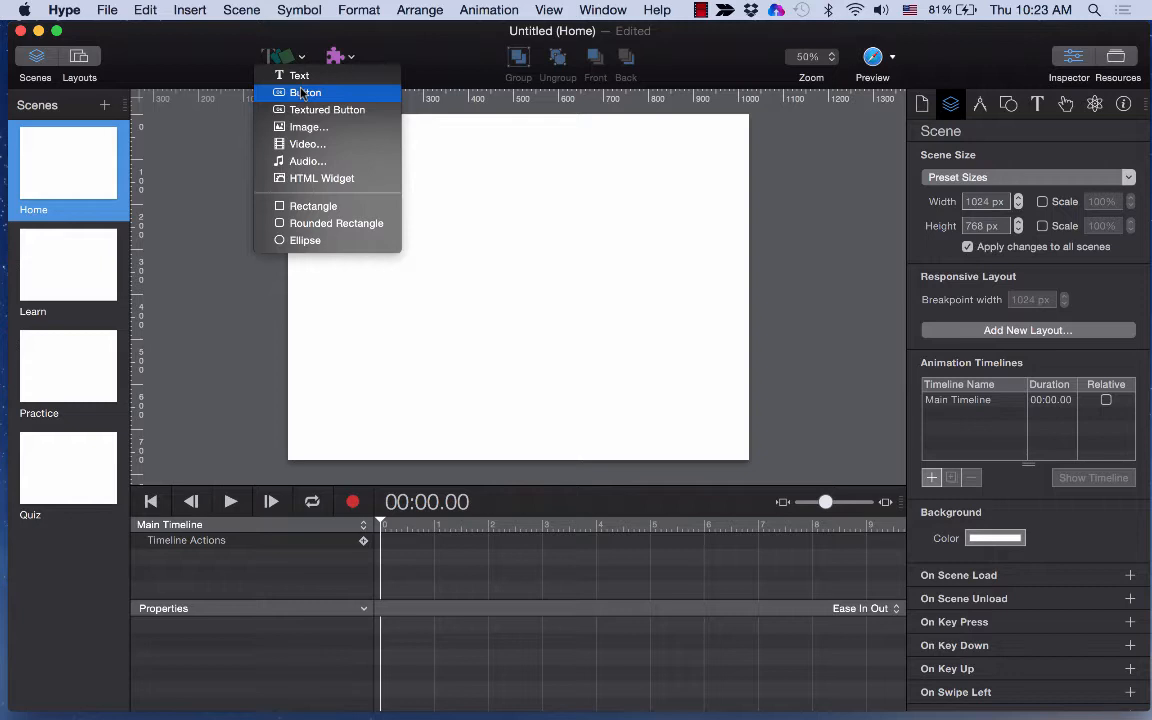
{"action": "left_click", "coordinate": [302, 93]}
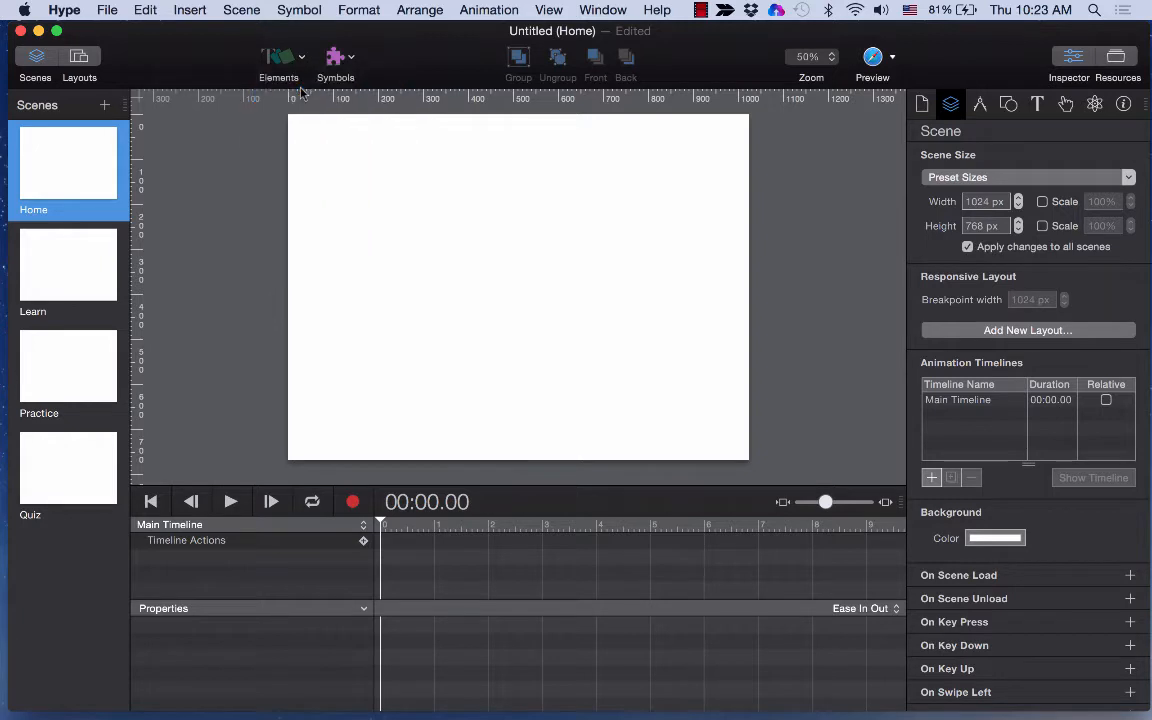
{"action": "left_click", "coordinate": [551, 299]}
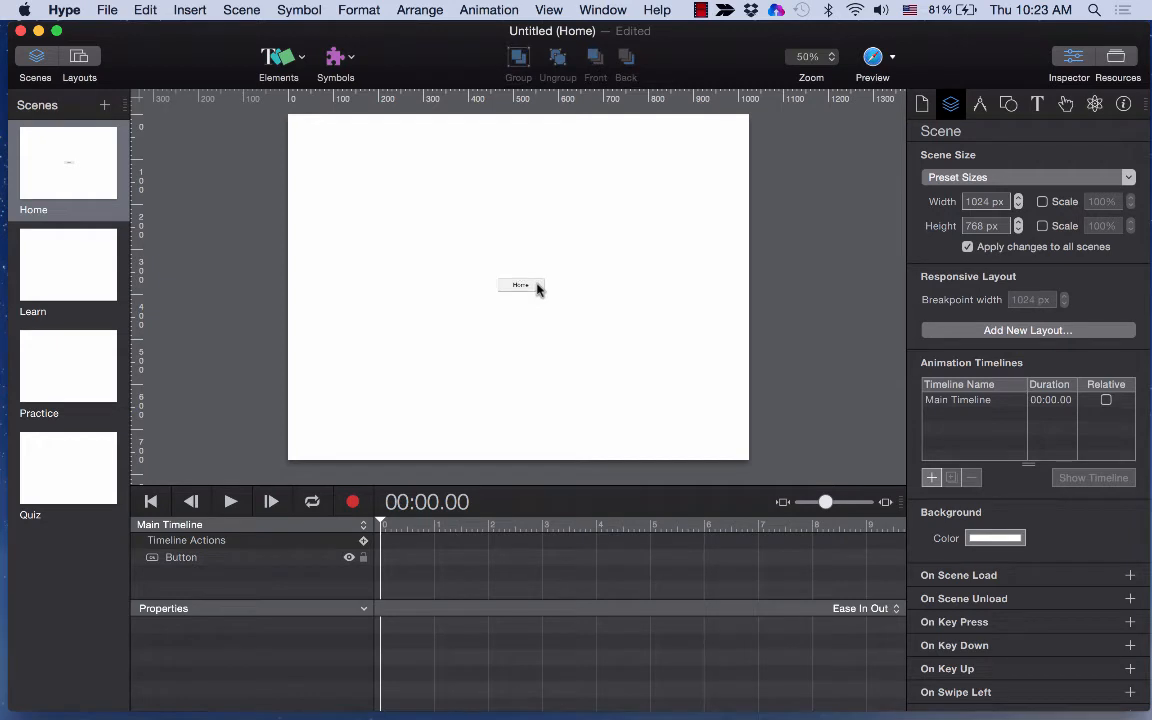
Step: Move the enlarged Home button to the upper part of the scene and set its font size to 41 px
{"action": "left_click", "coordinate": [537, 289]}
{"action": "left_click", "coordinate": [568, 261]}
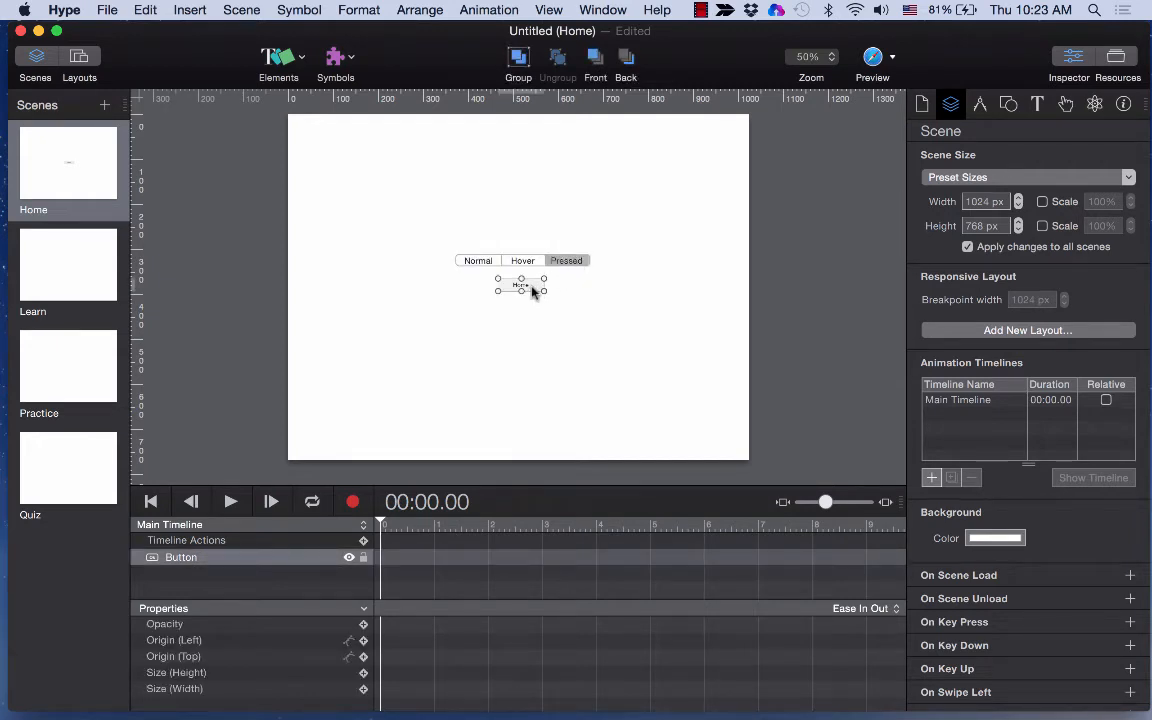
{"action": "left_click", "coordinate": [1037, 104]}
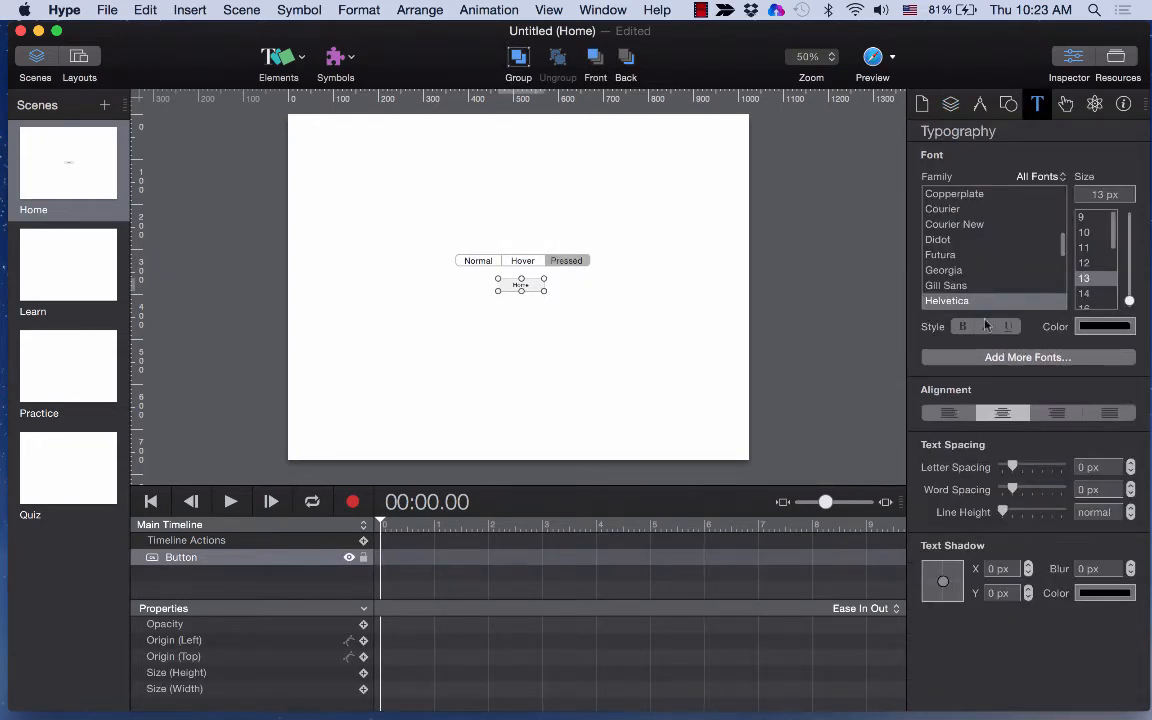
{"action": "left_click", "coordinate": [586, 303]}
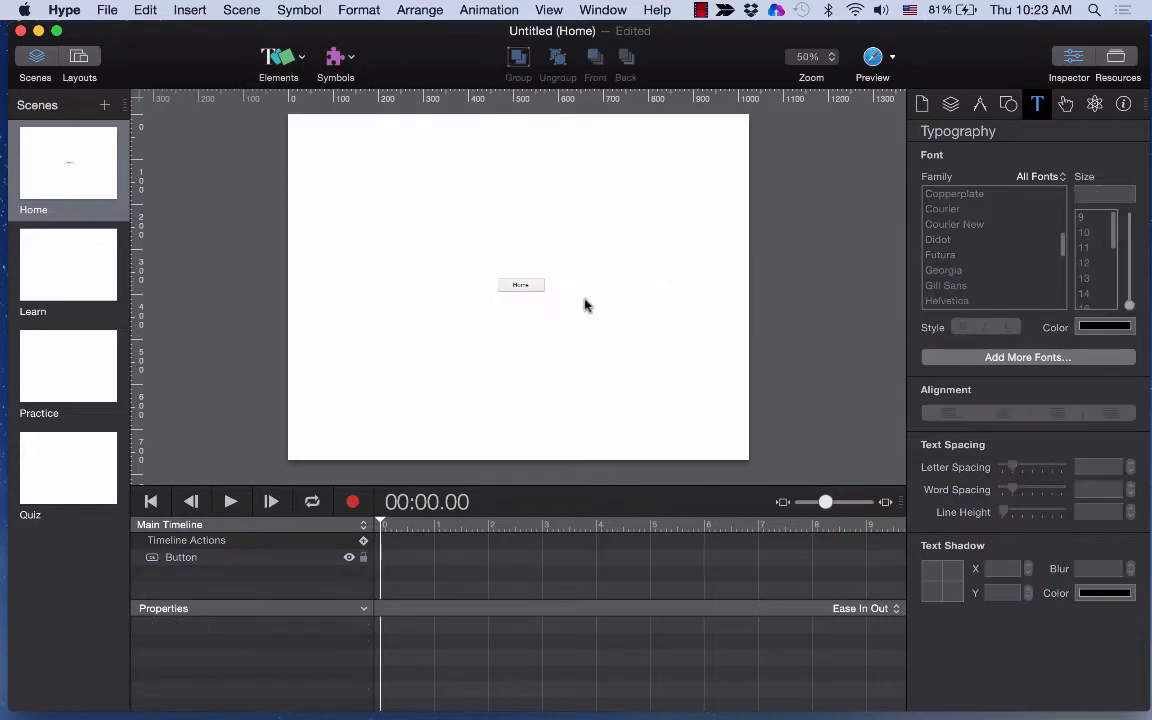
{"action": "left_click_drag", "start_coordinate": [535, 288], "coordinate": [424, 166]}
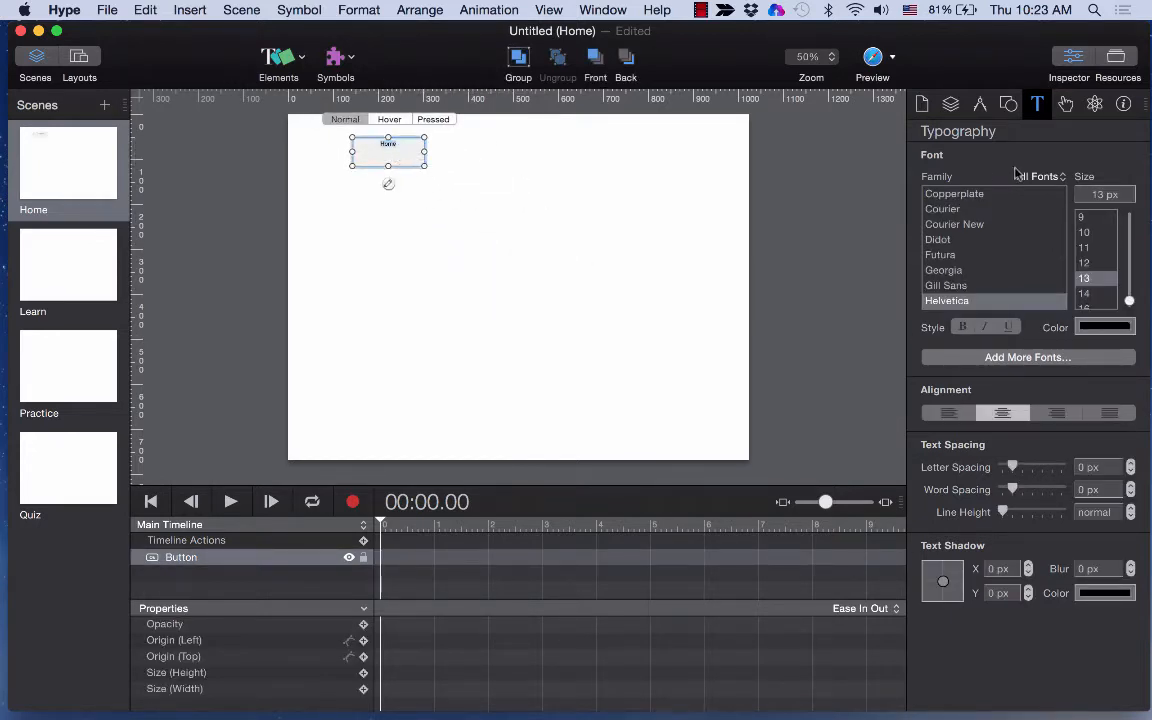
{"action": "left_click_drag", "start_coordinate": [1129, 300], "coordinate": [1129, 271]}
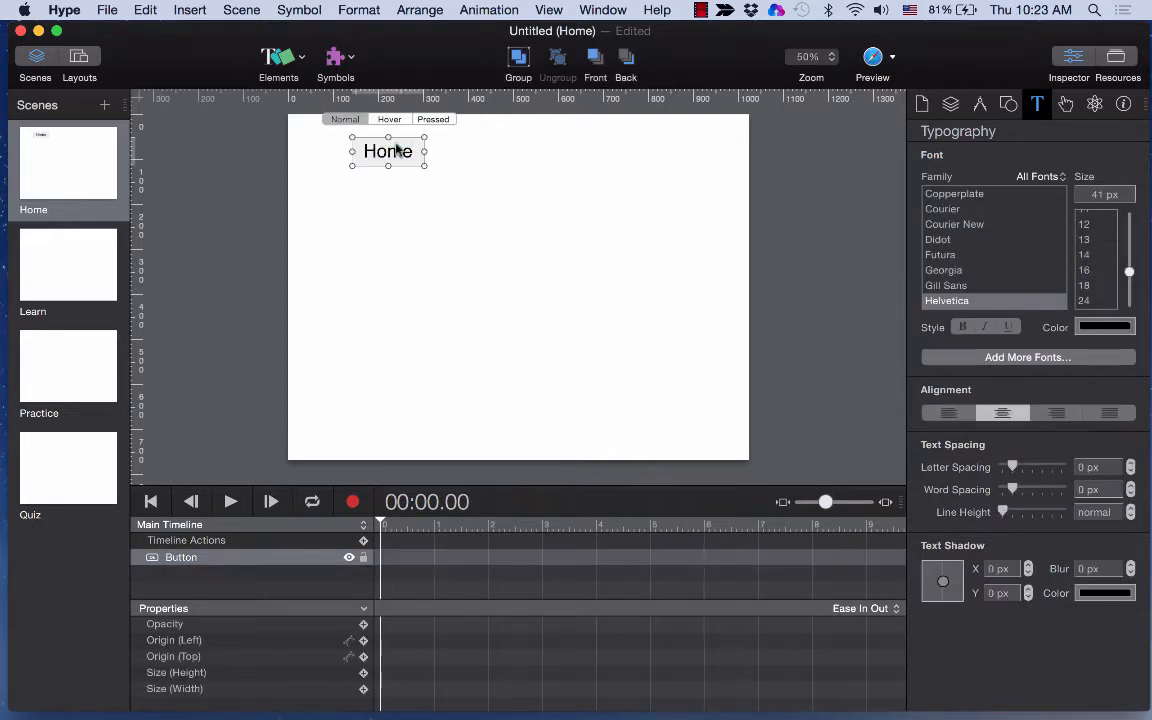
Step: Duplicate the Home button three times along a row and move the original into the scene's upper-left corner
{"action": "left_click_drag", "start_coordinate": [397, 150], "coordinate": [667, 148]}
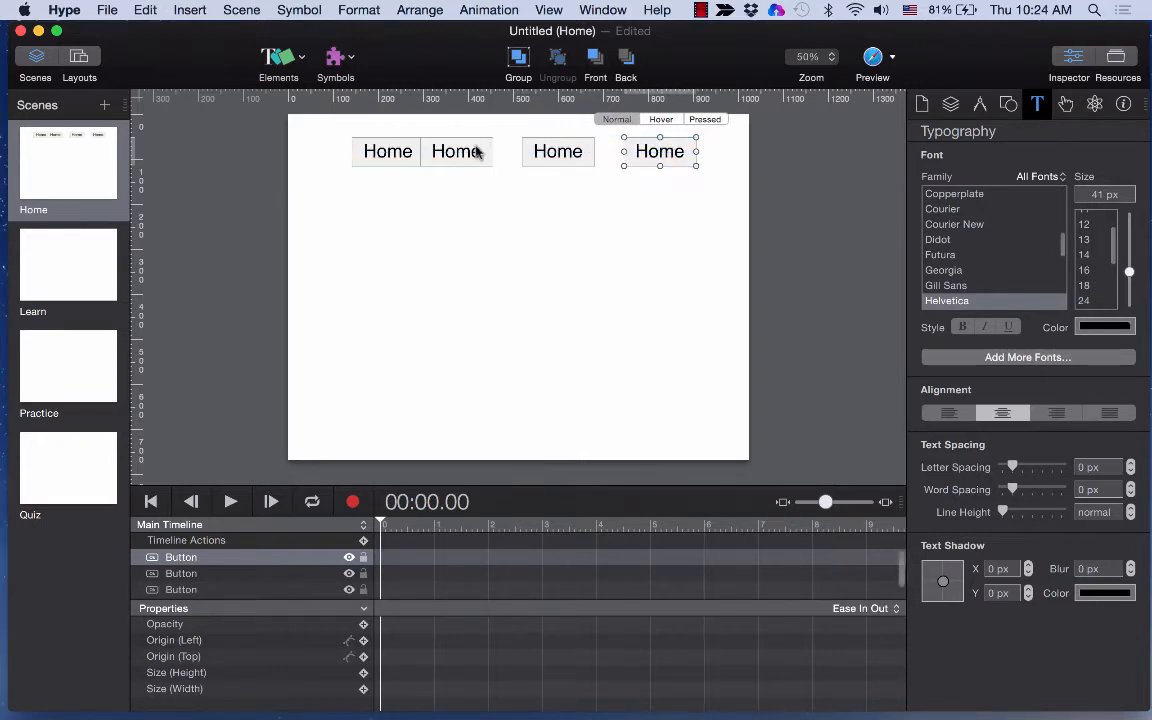
{"action": "left_click_drag", "start_coordinate": [386, 152], "coordinate": [330, 133]}
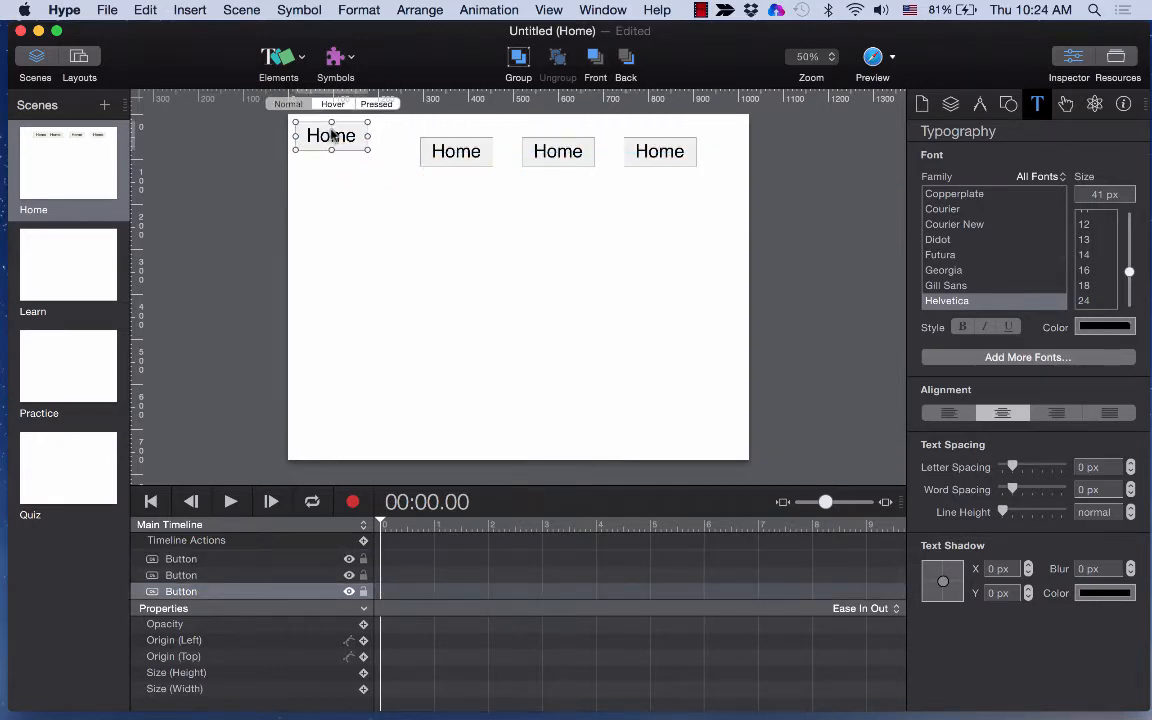
Step: Place the second button just beside the Home button and relabel it Learn
{"action": "mouse_move", "coordinate": [440, 151]}
{"action": "left_mouse_down"}
{"action": "mouse_move", "coordinate": [392, 137]}
{"action": "mouse_move", "coordinate": [419, 141]}
{"action": "left_mouse_up"}
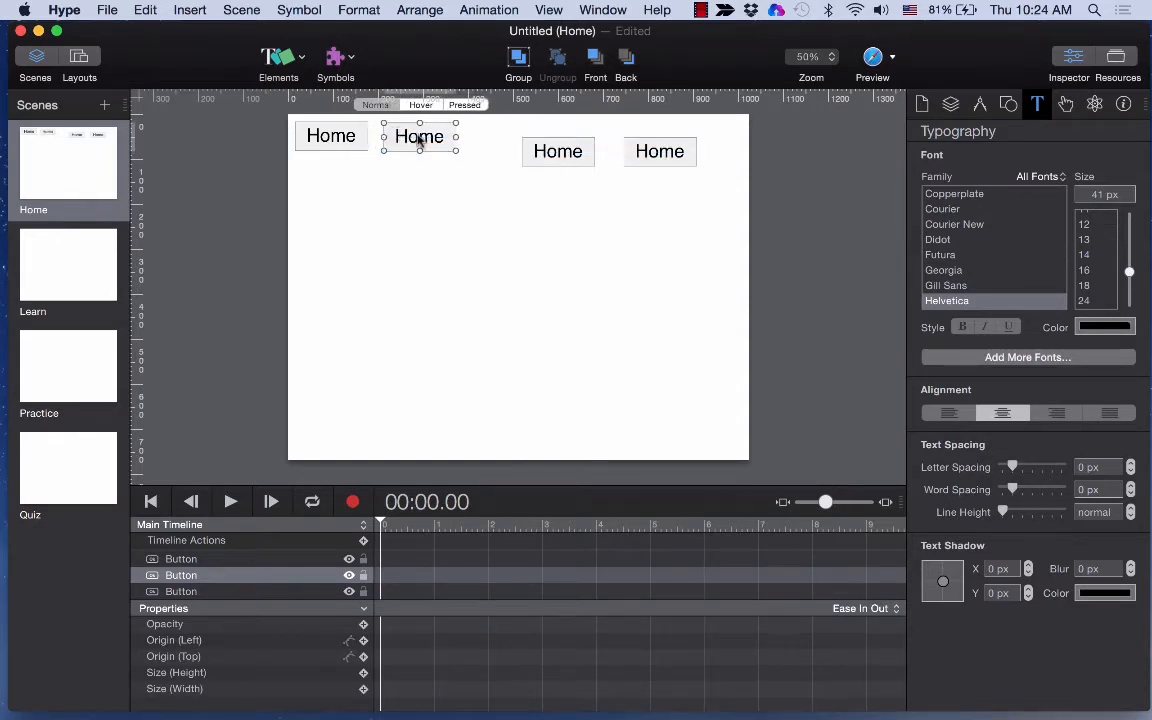
{"action": "double_click", "coordinate": [419, 141]}
{"action": "type", "text": "Learn"}
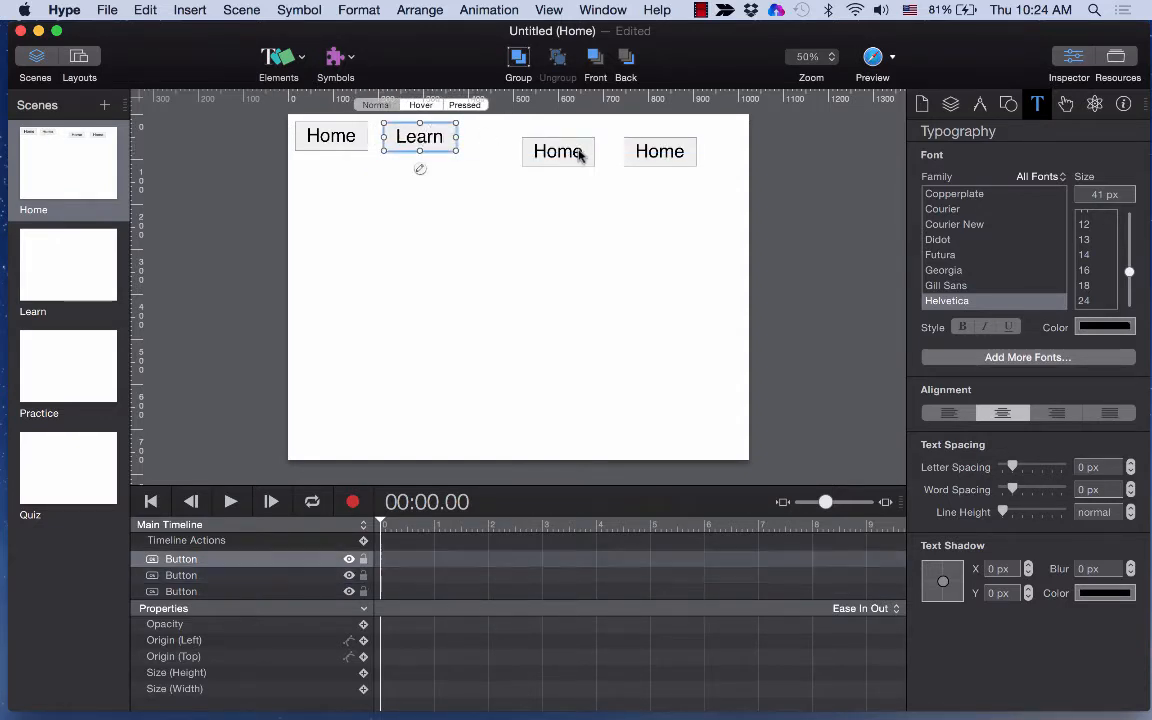
Step: Place the third button beside the Learn button and relabel it Practice
{"action": "left_click_drag", "start_coordinate": [579, 154], "coordinate": [518, 145]}
{"action": "double_click", "coordinate": [512, 142]}
{"action": "type", "text": "Practi"}
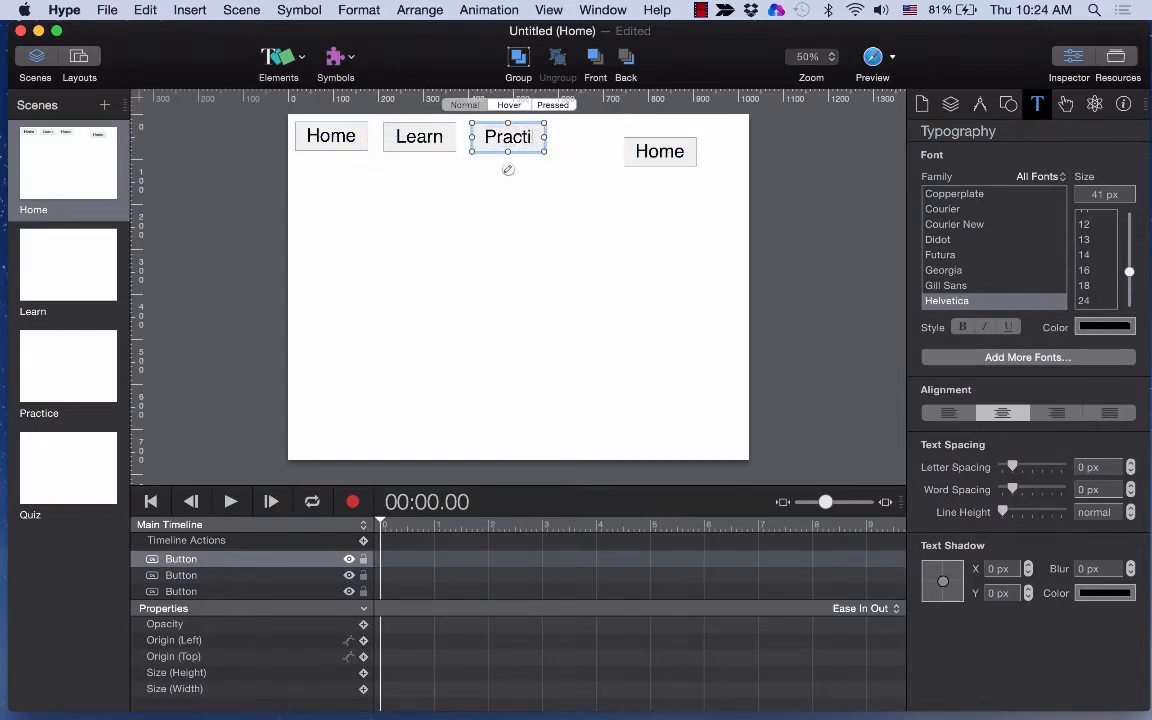
{"action": "type", "text": "ce"}
Step: Place the fourth button beside the Practice button and relabel it Quiz
{"action": "left_click_drag", "start_coordinate": [638, 149], "coordinate": [605, 141]}
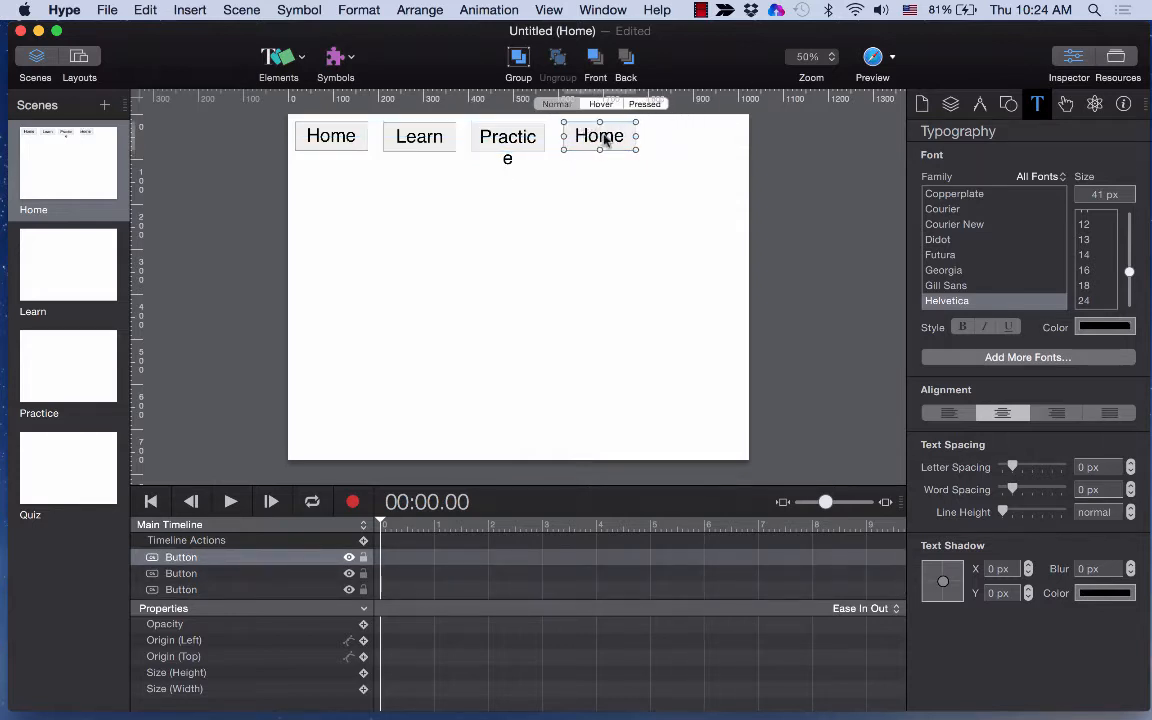
{"action": "double_click", "coordinate": [605, 141]}
{"action": "type", "text": "Quiz"}
{"action": "left_click", "coordinate": [625, 193]}
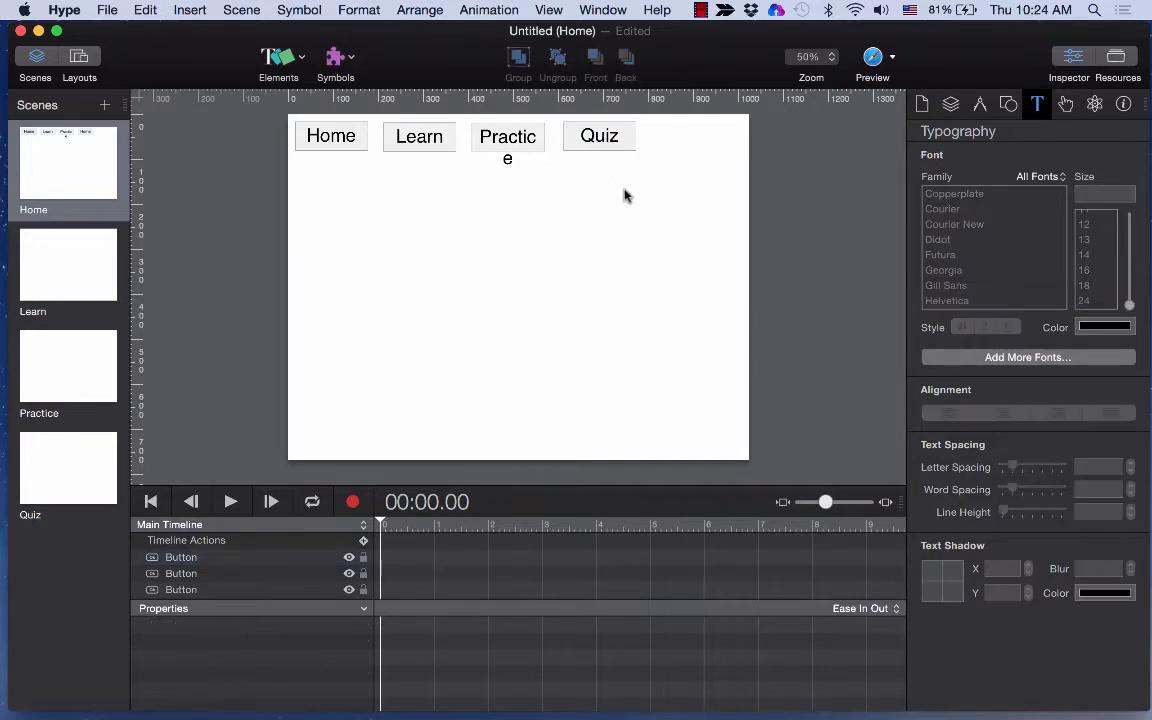
Step: Shift the Quiz button further from Practice and widen the Practice button to fit its label on one line
{"action": "left_click", "coordinate": [609, 147]}
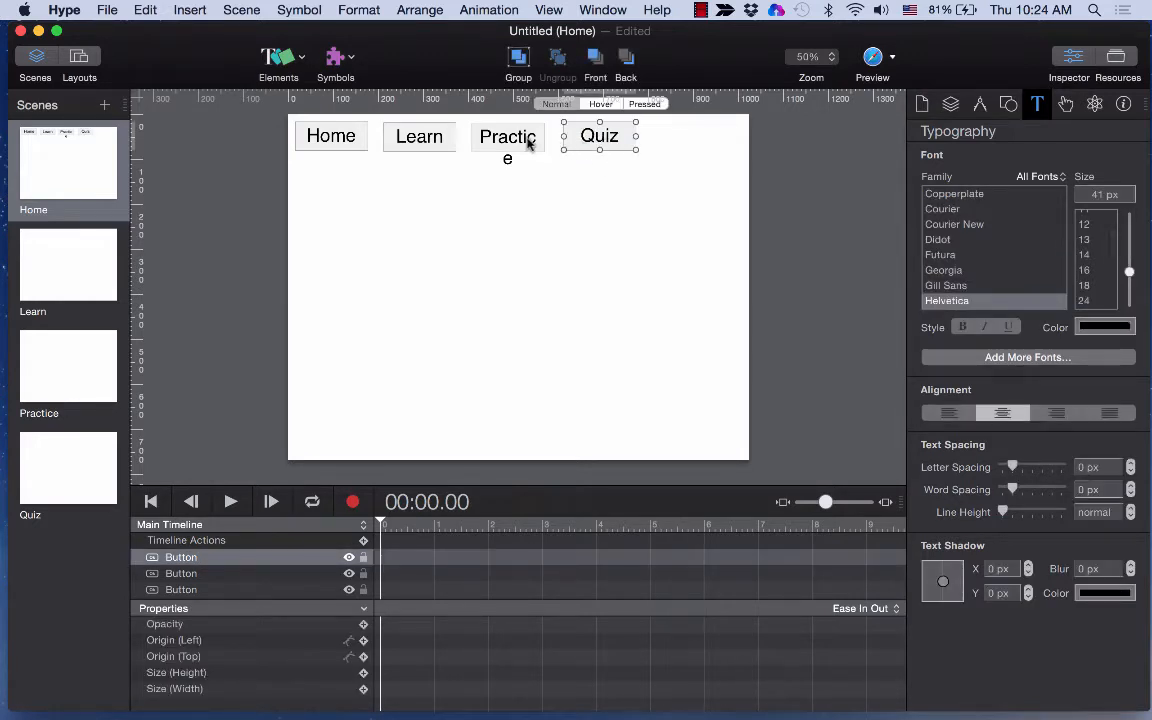
{"action": "left_click_drag", "start_coordinate": [594, 143], "coordinate": [642, 143]}
{"action": "left_click", "coordinate": [532, 141]}
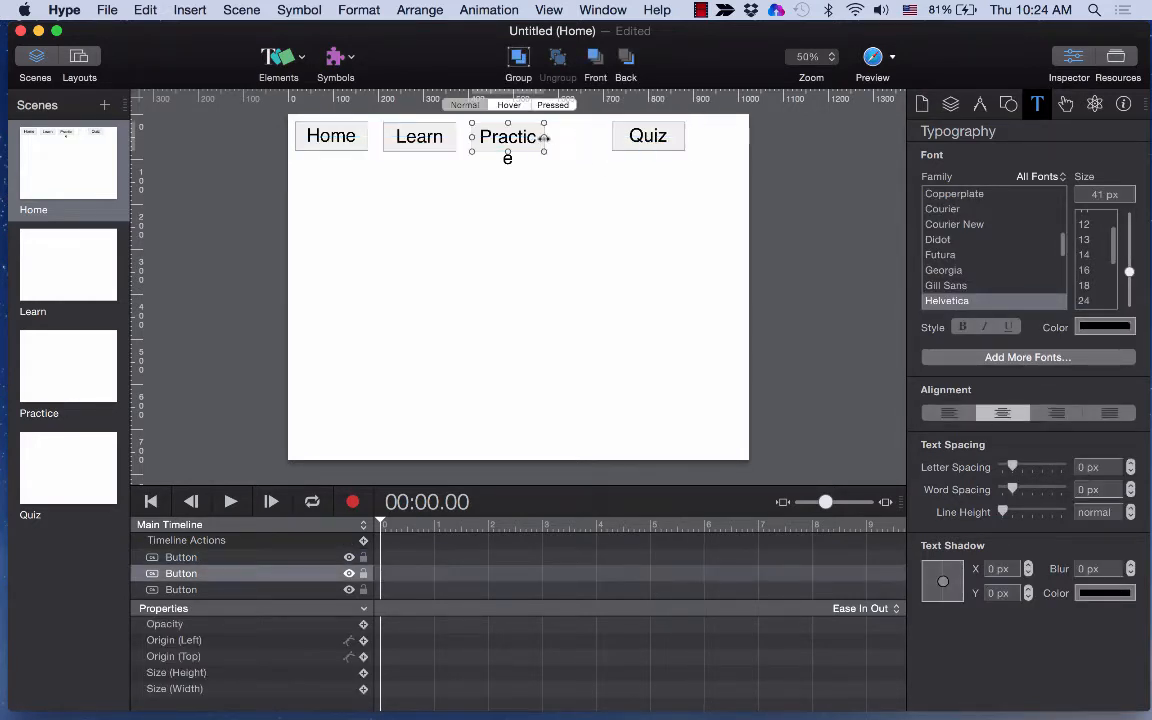
{"action": "left_click_drag", "start_coordinate": [545, 137], "coordinate": [564, 137]}
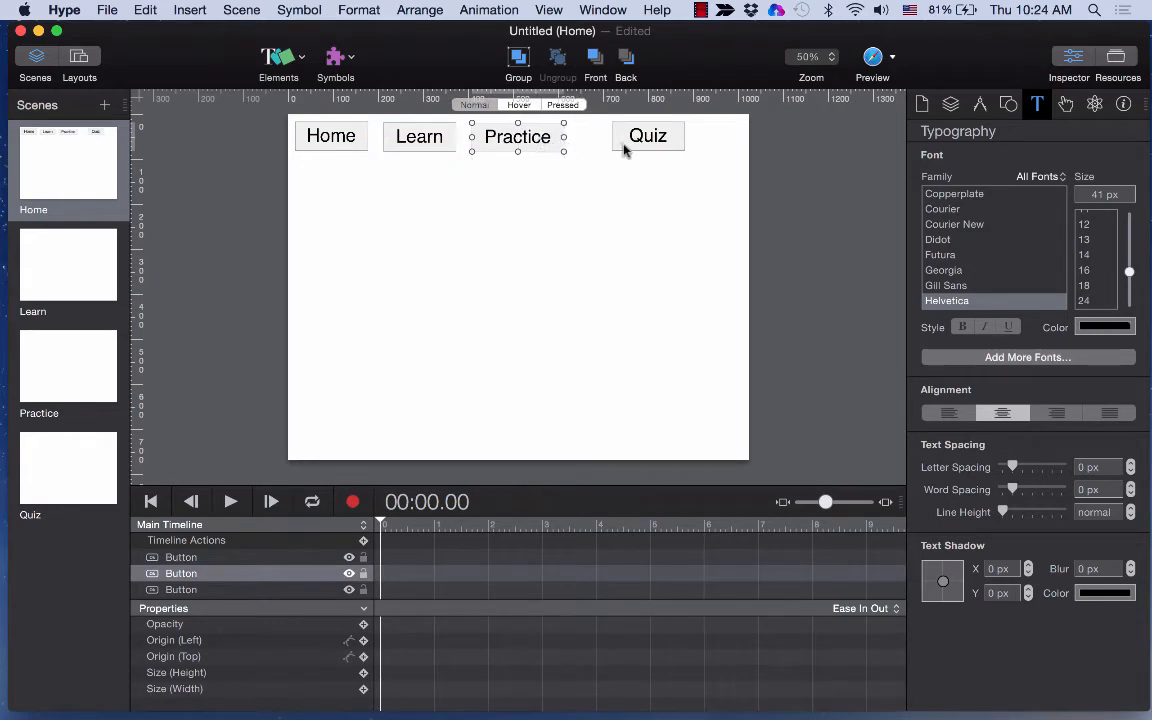
Step: Align the Home, Learn, Practice and Quiz buttons by their middles
{"action": "left_click_drag", "start_coordinate": [657, 187], "coordinate": [337, 134]}
{"action": "left_click", "coordinate": [419, 9]}
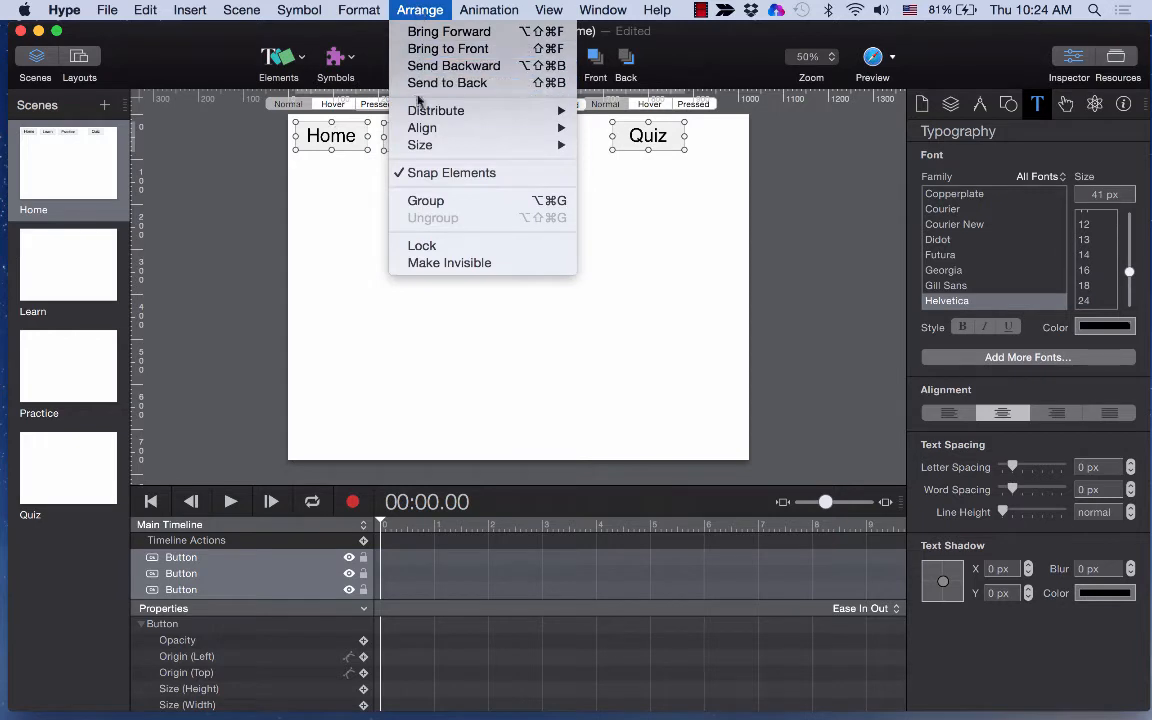
{"action": "mouse_move", "coordinate": [432, 133]}
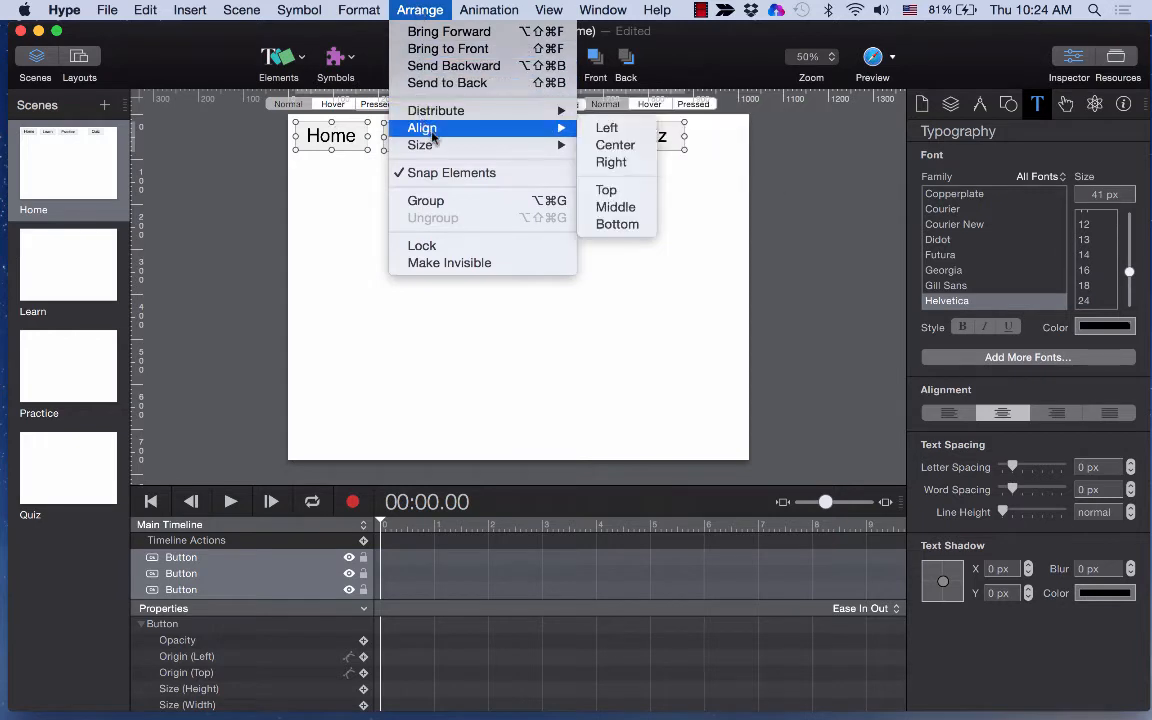
{"action": "left_click", "coordinate": [617, 207]}
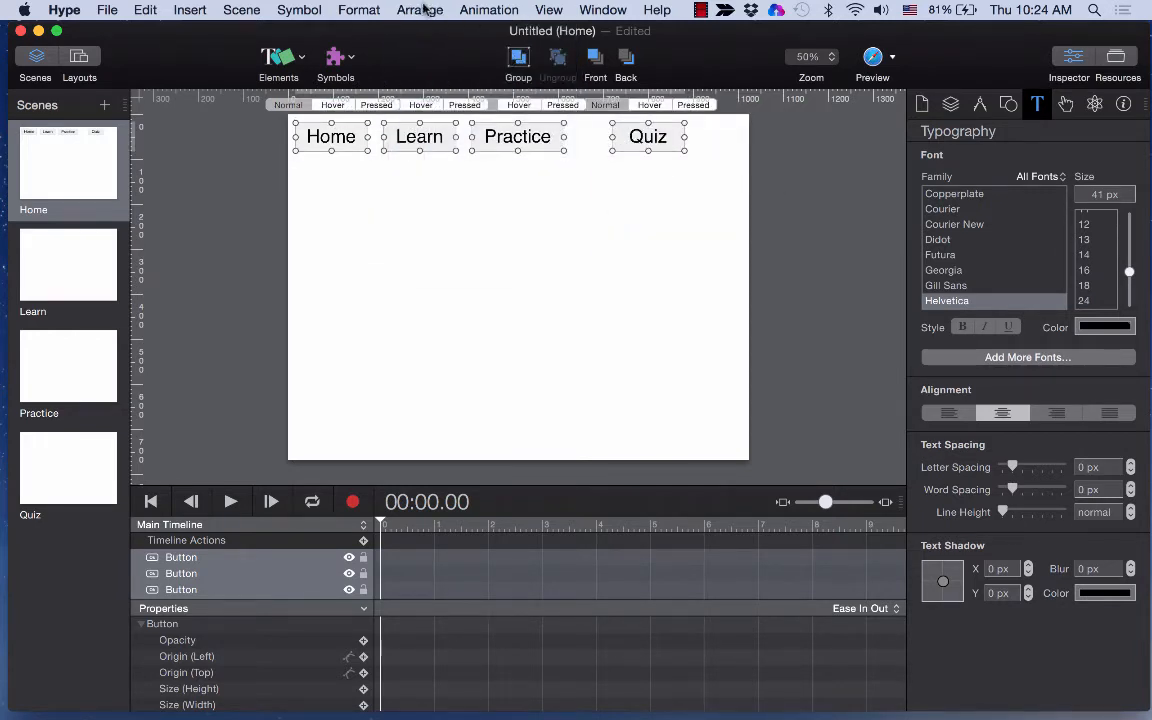
Step: Distribute the four navigation buttons evenly in the horizontal direction
{"action": "left_click", "coordinate": [422, 9]}
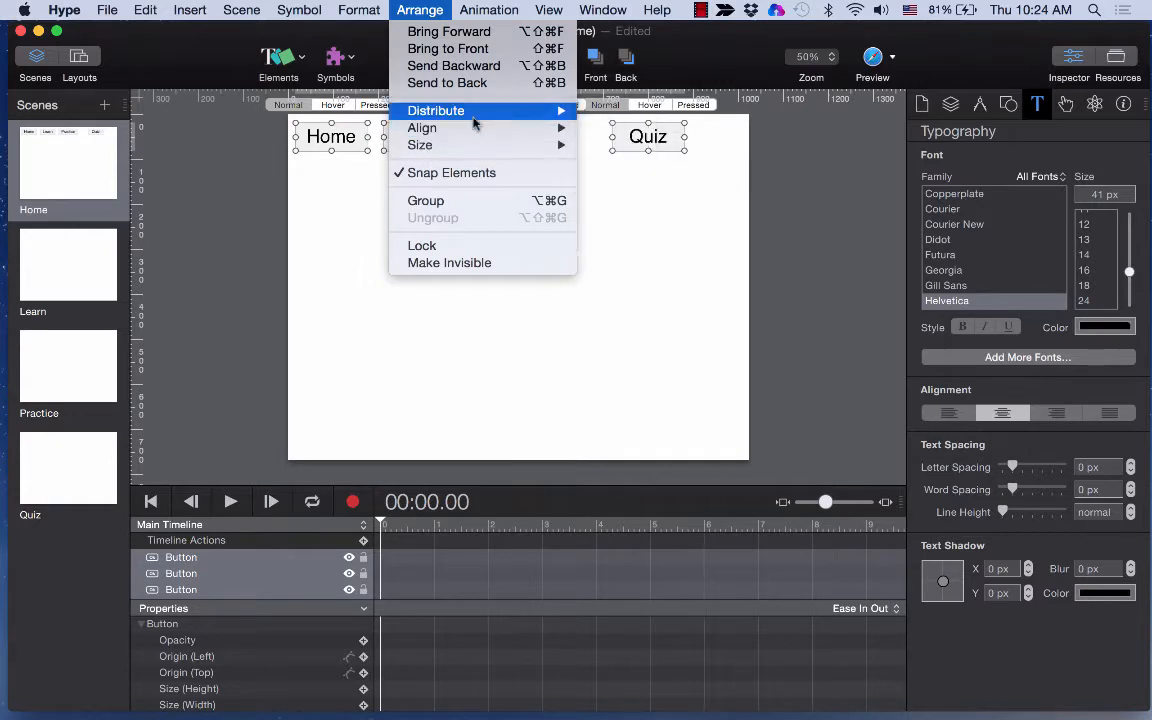
{"action": "mouse_move", "coordinate": [474, 120]}
{"action": "left_click", "coordinate": [622, 111]}
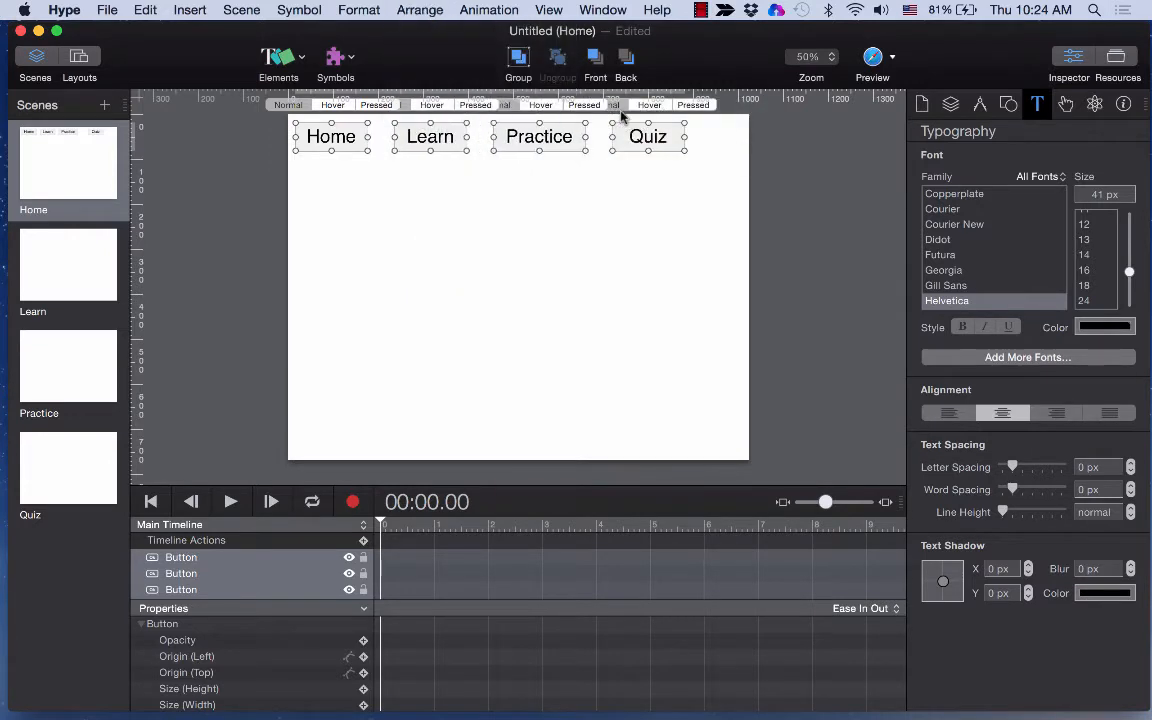
Step: Move the whole row of four buttons together to centre it across the top of the scene
{"action": "left_click", "coordinate": [658, 283]}
{"action": "key", "text": "super+a"}
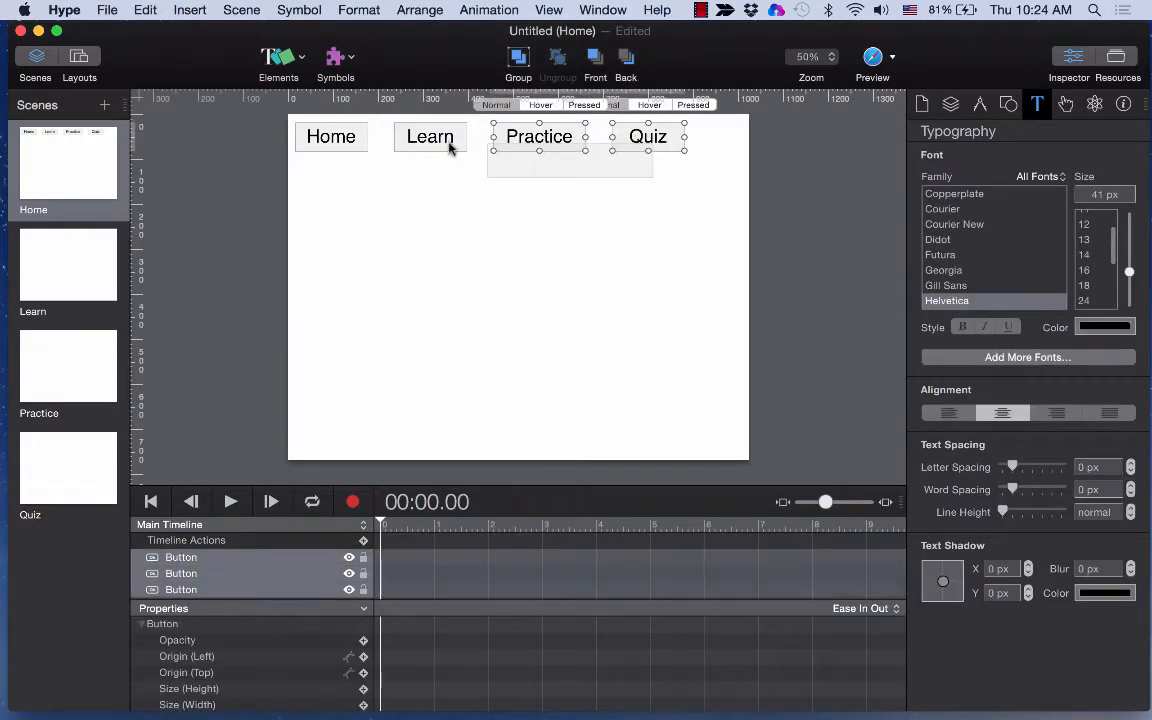
{"action": "left_click_drag", "start_coordinate": [453, 148], "coordinate": [477, 150]}
{"action": "left_click", "coordinate": [483, 221]}
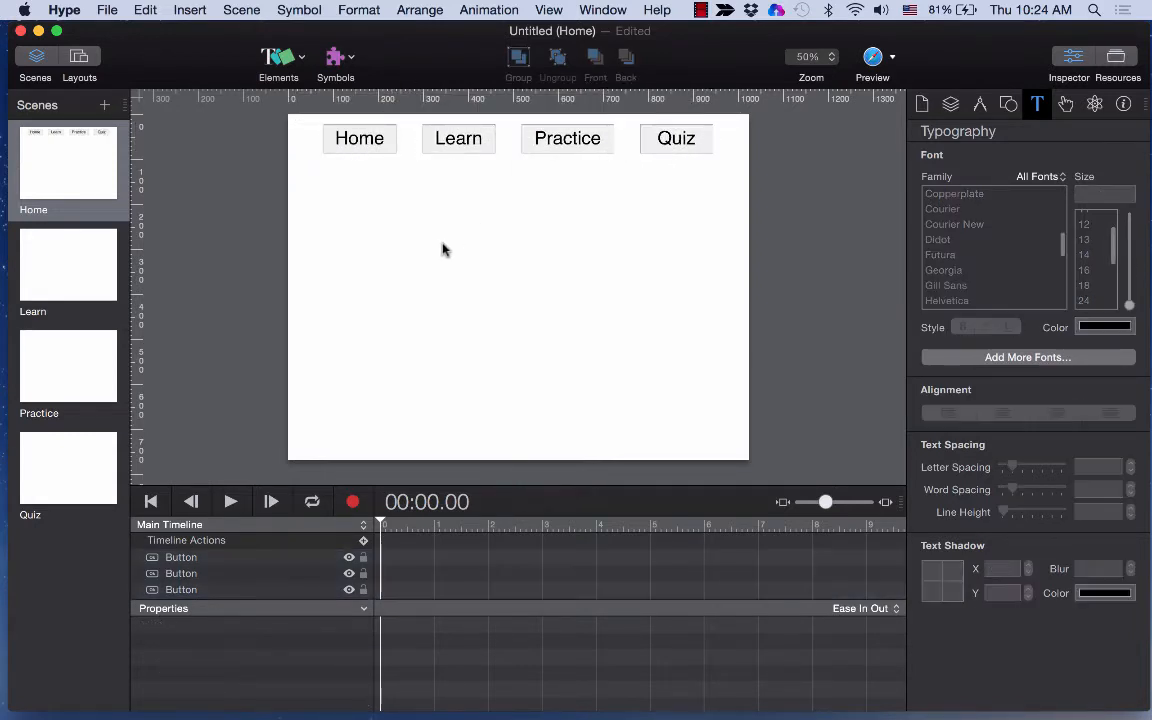
Step: Copy the four navigation buttons from the Home scene and paste them into the Learn scene
{"action": "left_click_drag", "start_coordinate": [319, 139], "coordinate": [685, 140]}
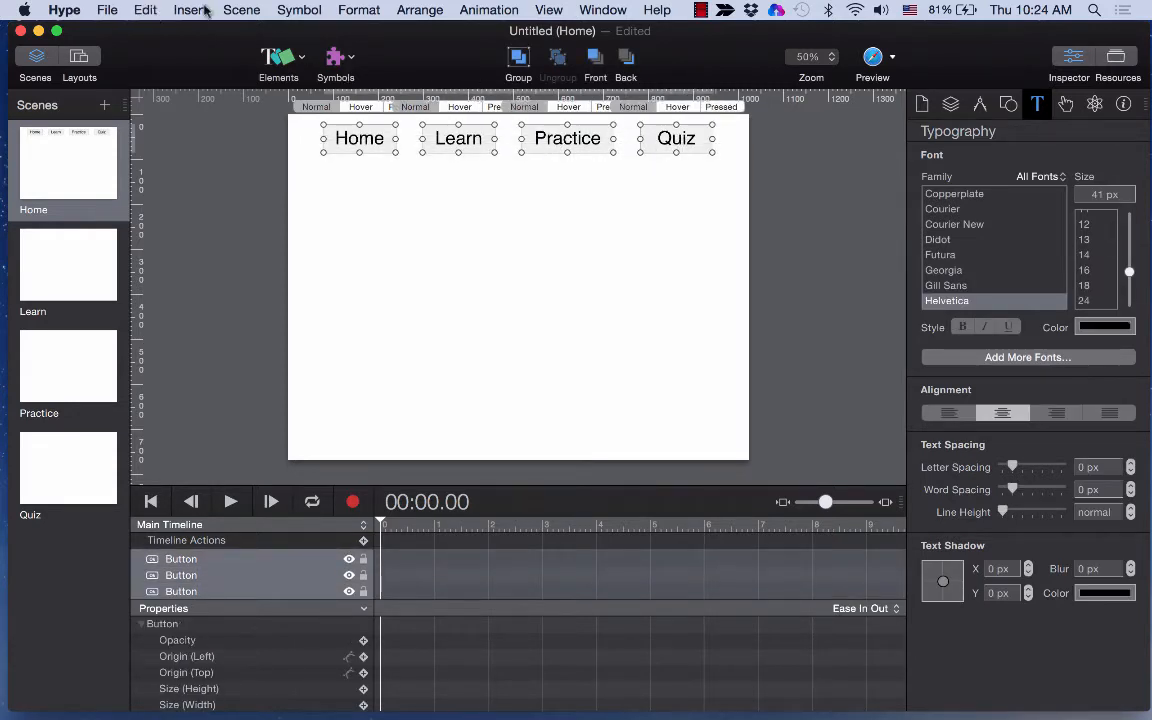
{"action": "left_click", "coordinate": [145, 10]}
{"action": "left_click", "coordinate": [157, 94]}
{"action": "left_click", "coordinate": [69, 252]}
{"action": "left_click", "coordinate": [147, 10]}
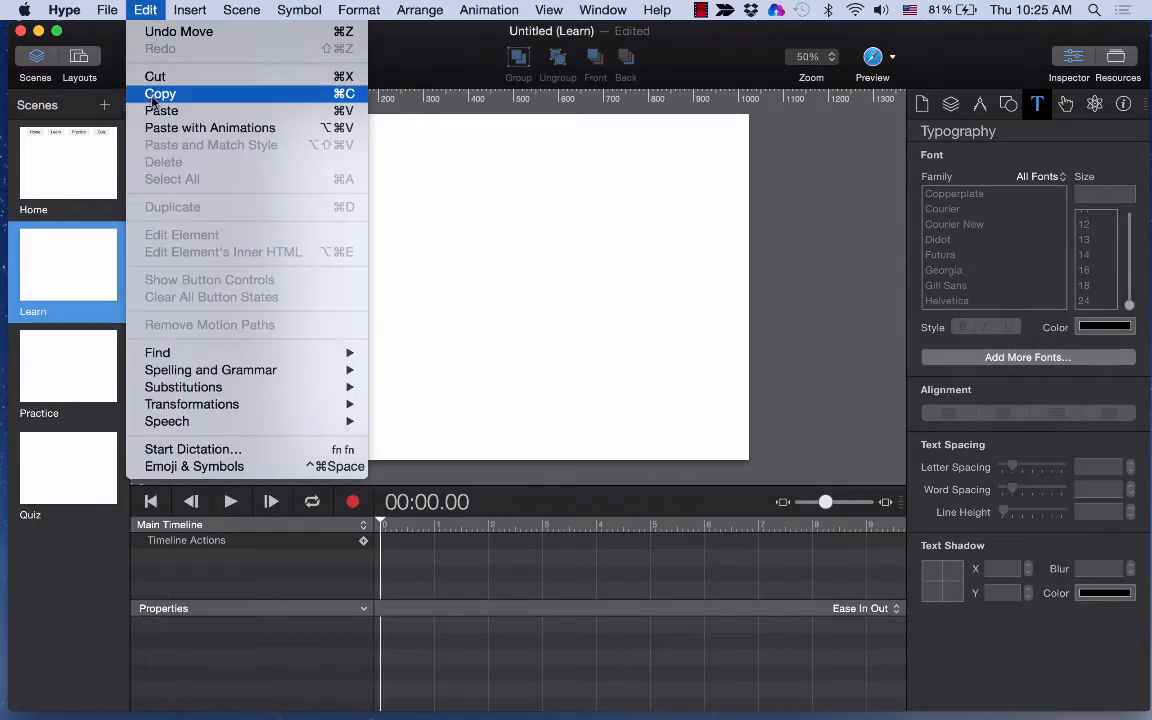
{"action": "left_click", "coordinate": [161, 110]}
Step: Paste the copied row of navigation buttons into the Practice scene and the Quiz scene
{"action": "left_click", "coordinate": [74, 371]}
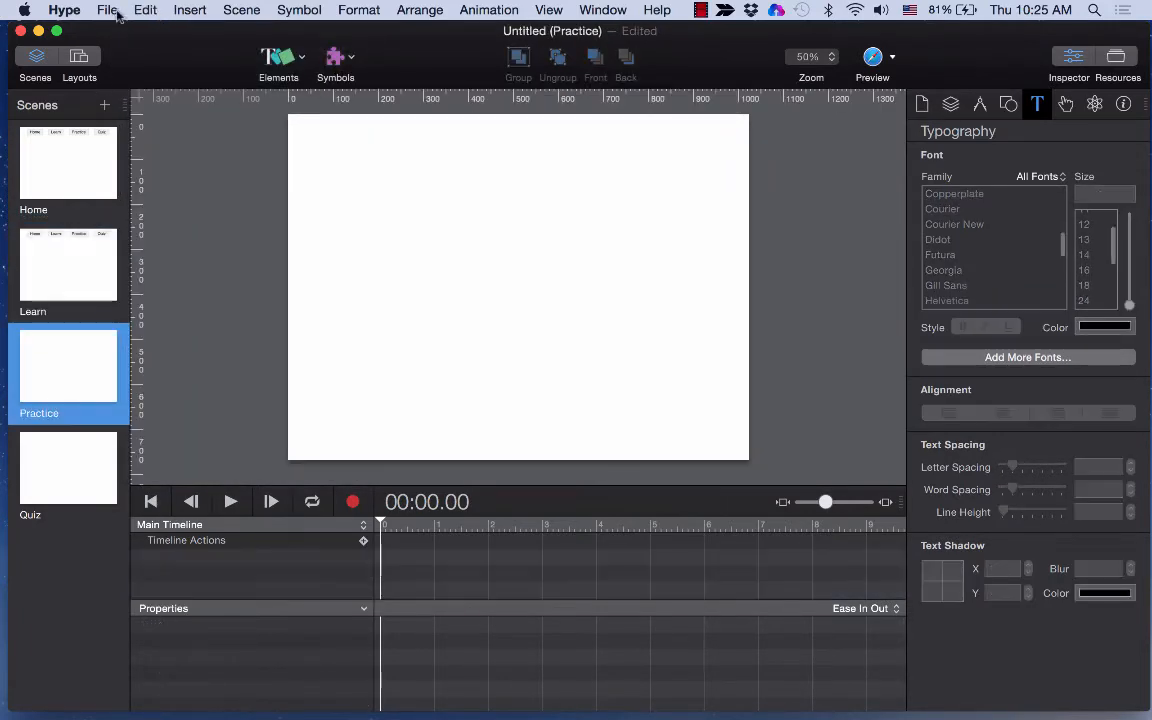
{"action": "left_click", "coordinate": [107, 10]}
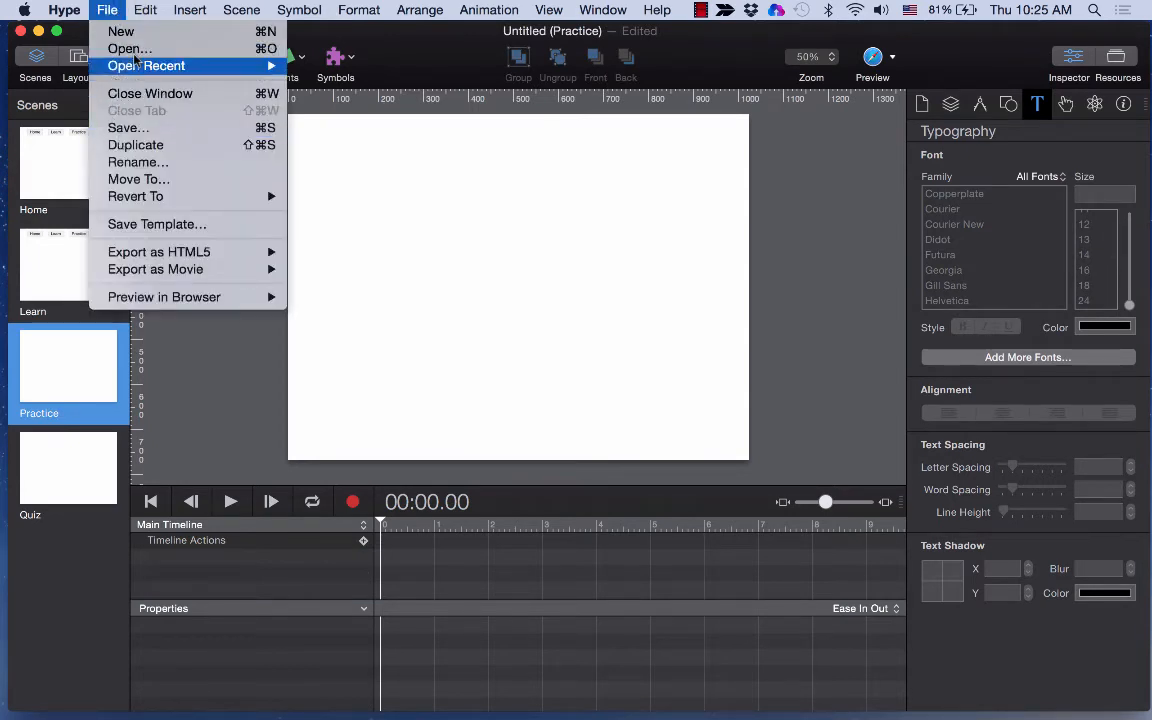
{"action": "mouse_move", "coordinate": [145, 12]}
{"action": "left_click", "coordinate": [159, 110]}
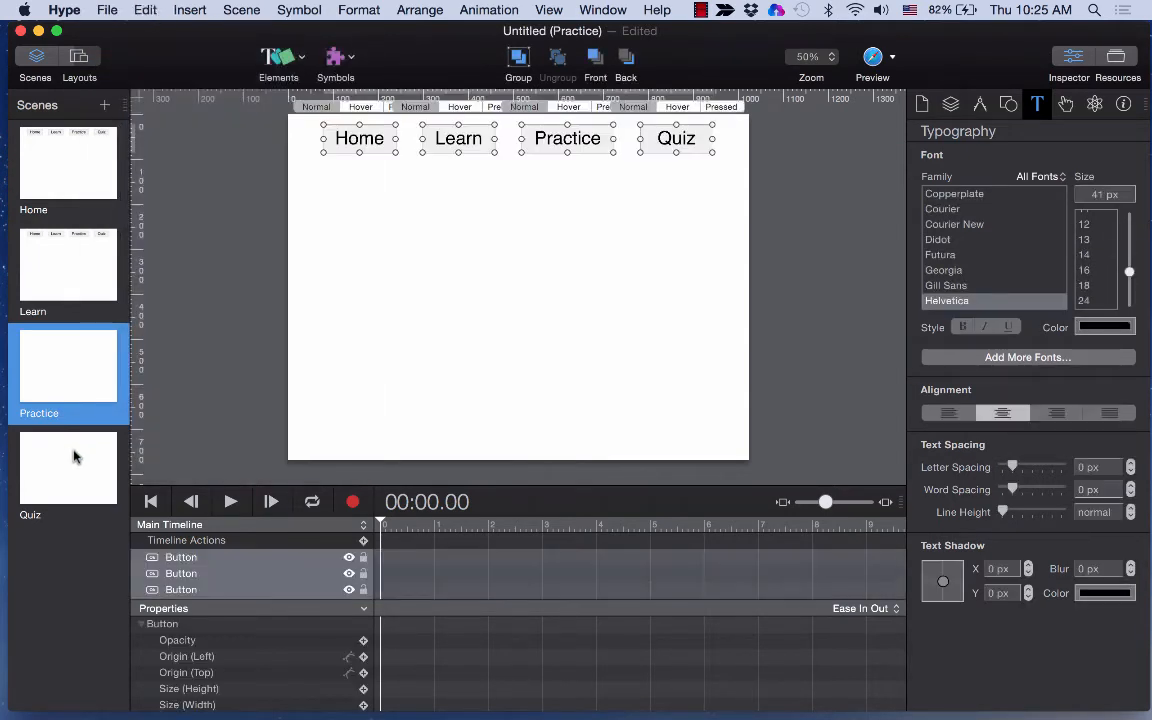
{"action": "left_click", "coordinate": [75, 458]}
{"action": "left_click", "coordinate": [145, 10]}
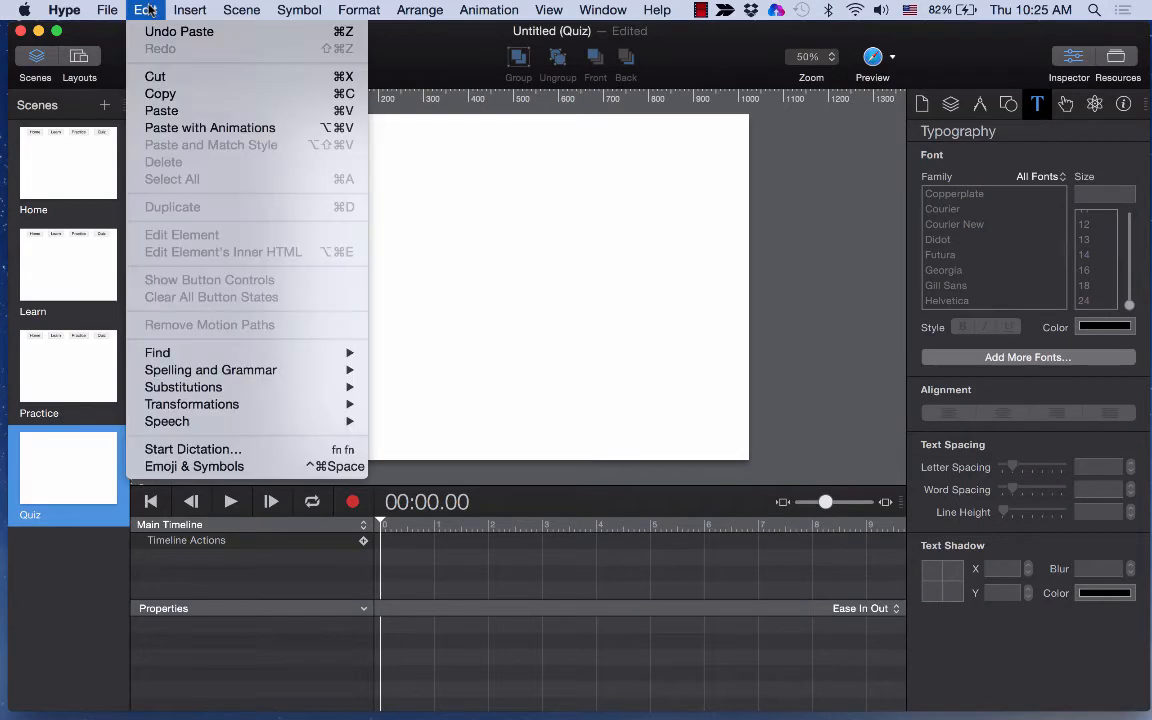
{"action": "left_click", "coordinate": [168, 112]}
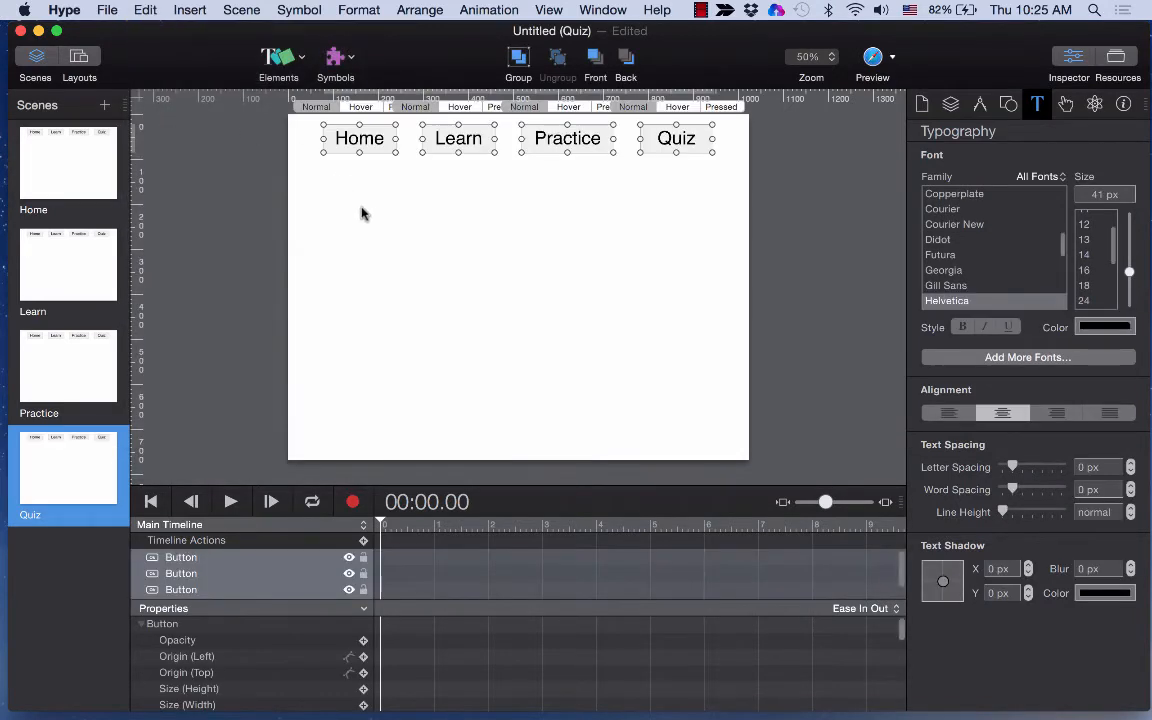
Step: Fill the Home button in the Home scene with the orange colour #F15C21
{"action": "left_click", "coordinate": [72, 165]}
{"action": "left_click", "coordinate": [352, 213]}
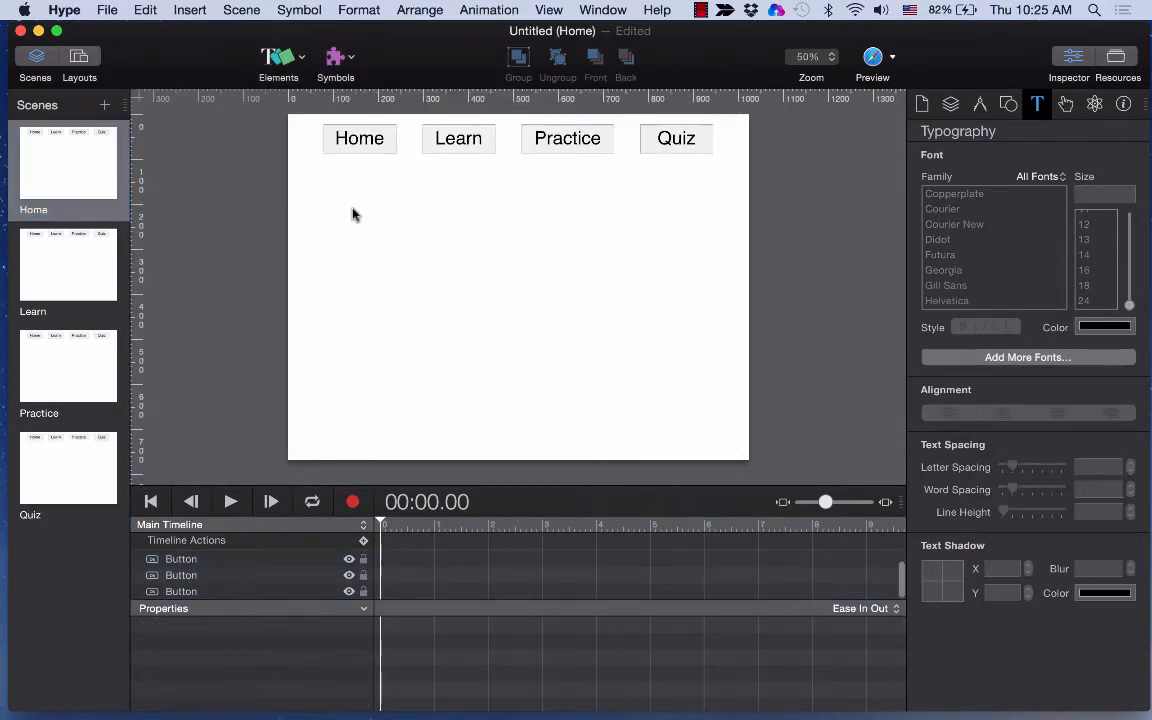
{"action": "left_click", "coordinate": [362, 145]}
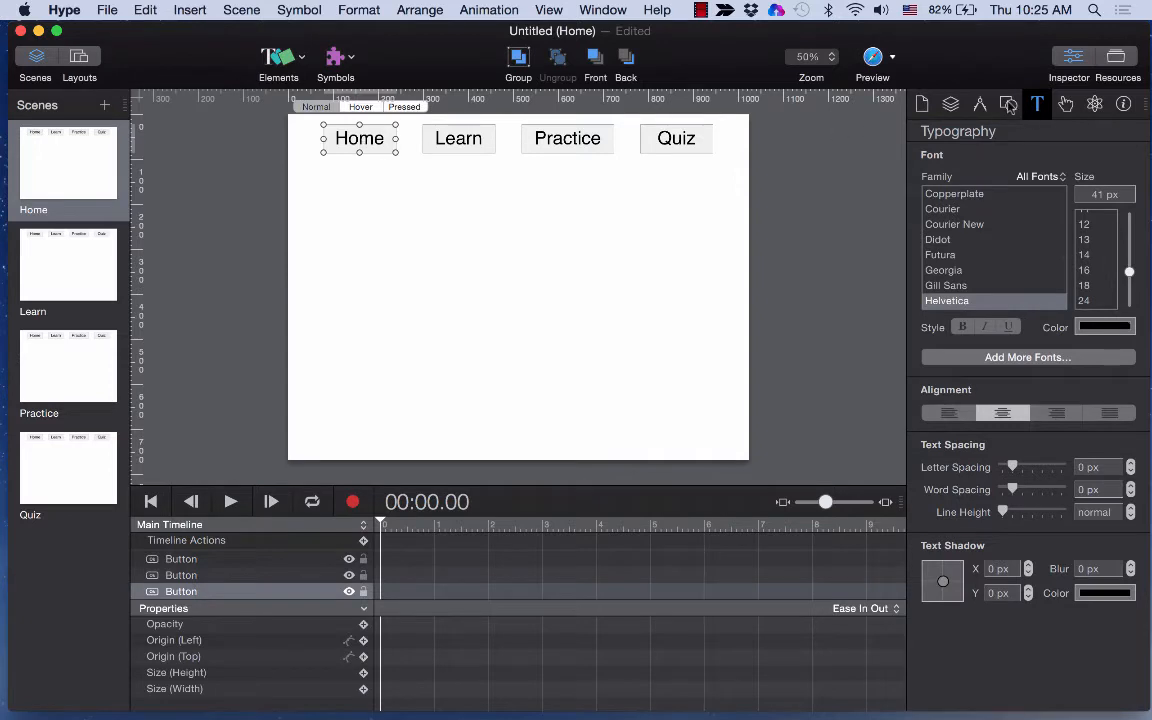
{"action": "left_click", "coordinate": [1009, 106]}
{"action": "left_click", "coordinate": [1028, 201]}
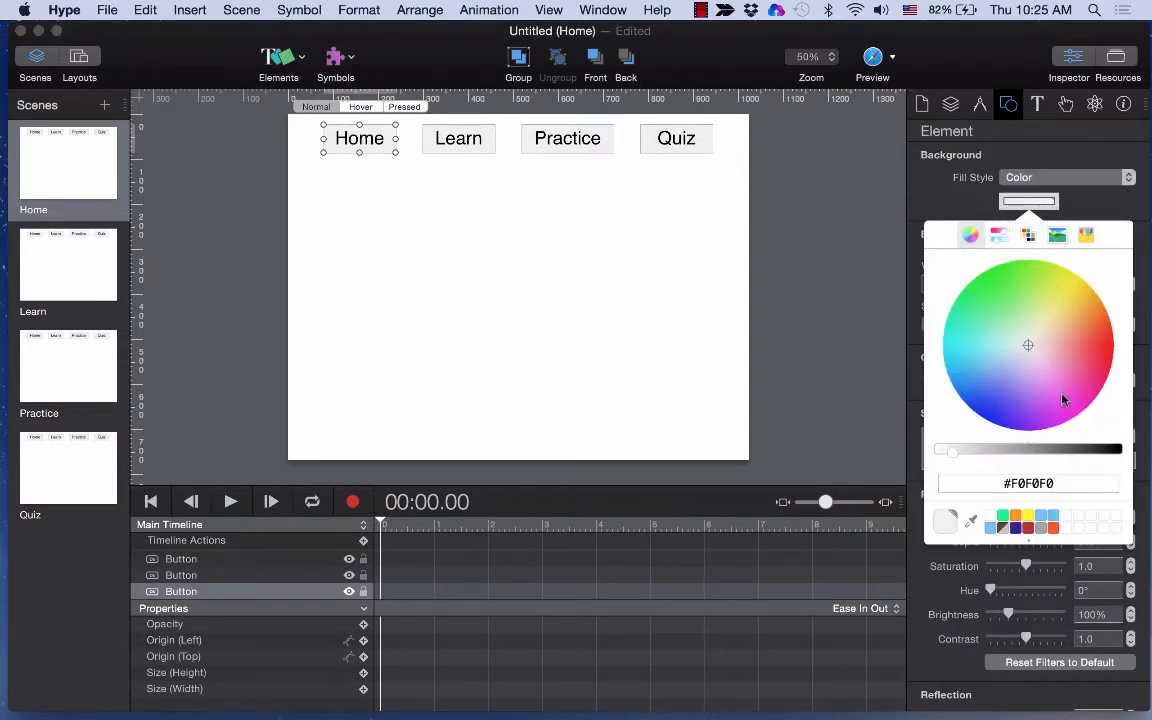
{"action": "left_click", "coordinate": [1054, 530]}
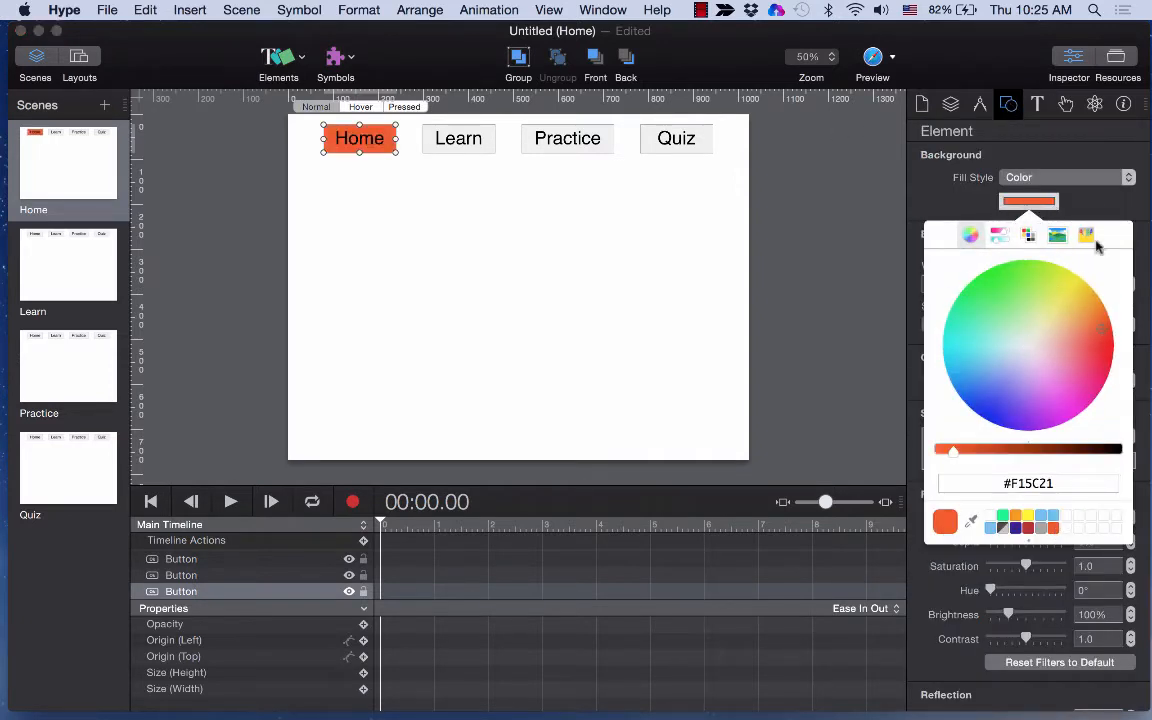
{"action": "left_click", "coordinate": [1139, 220]}
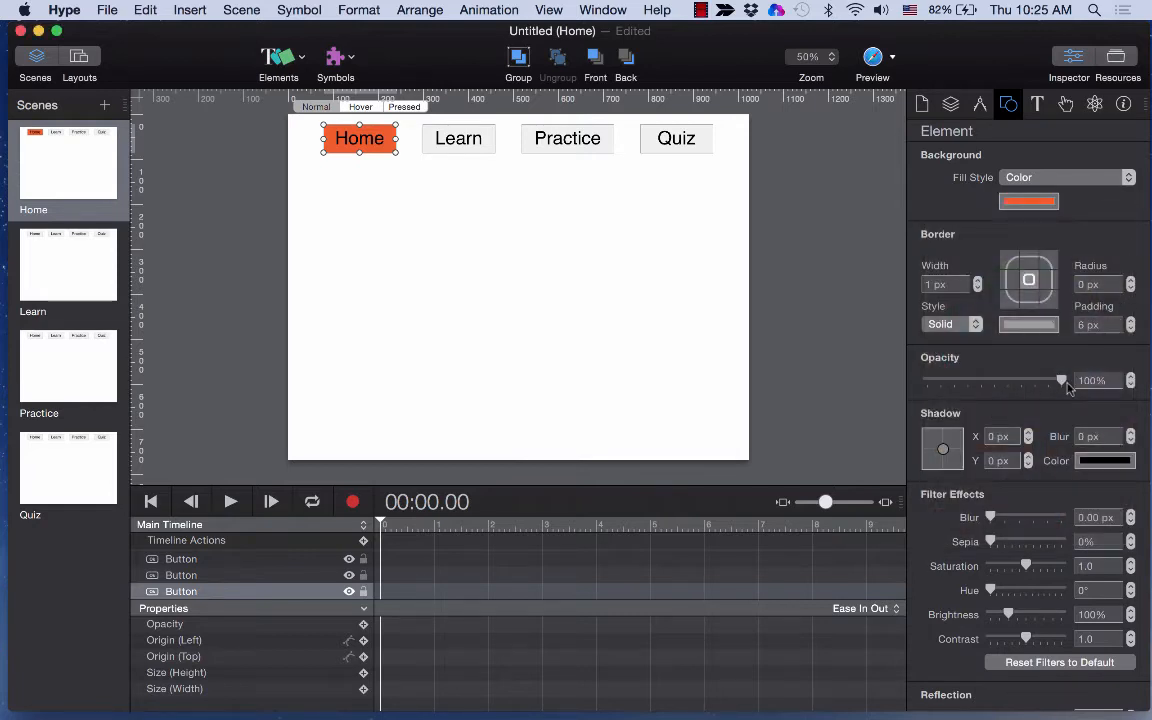
Step: Set the text colour of the orange Home button to near-white #FDFDFD
{"action": "left_click", "coordinate": [1037, 104]}
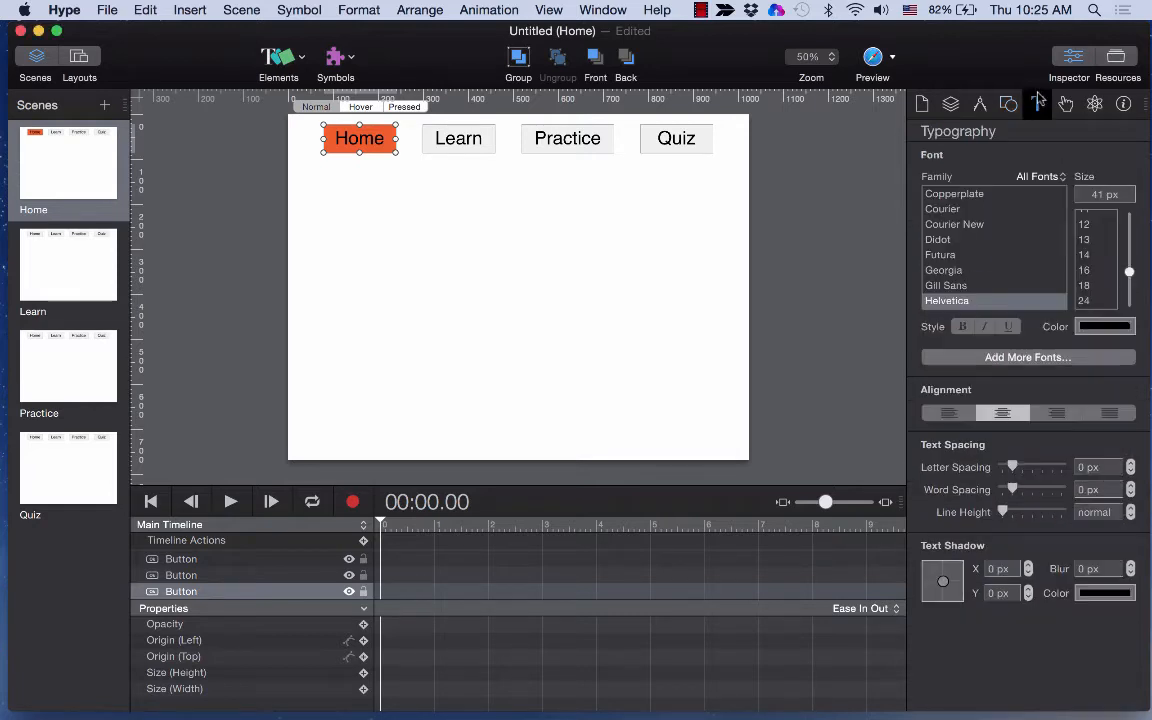
{"action": "left_click", "coordinate": [1100, 327]}
{"action": "left_click", "coordinate": [956, 580]}
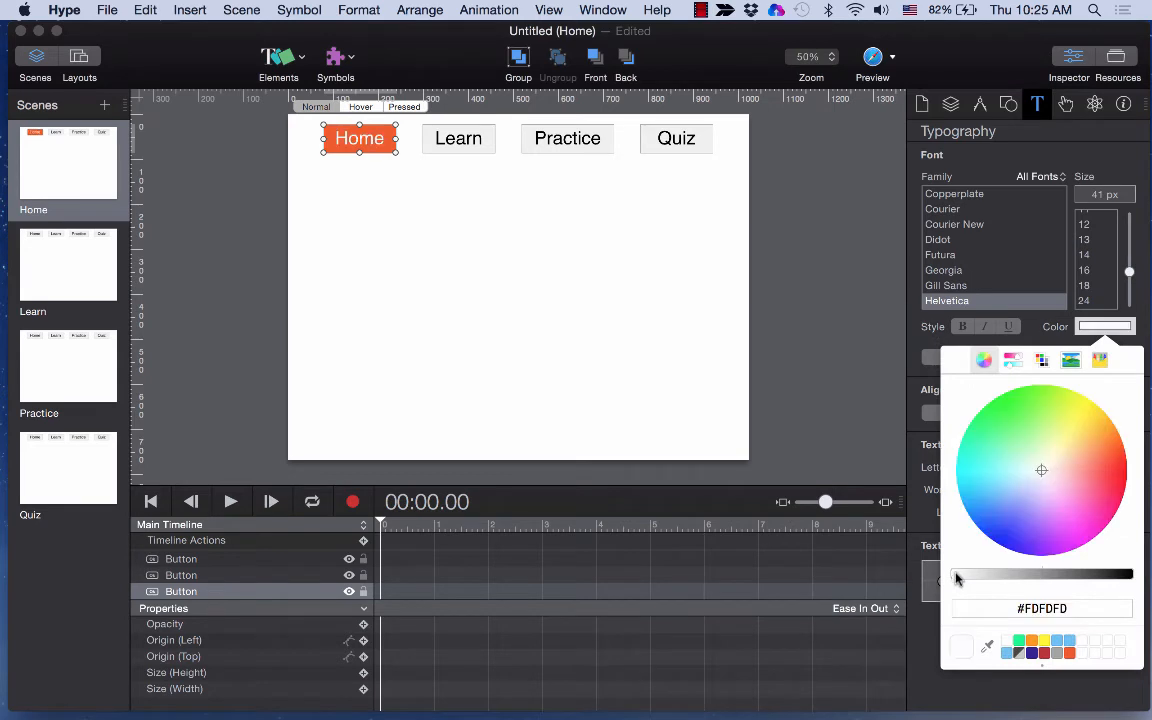
Step: In the Learn scene, set the text colour of the Learn button alone to white #FFFFFF
{"action": "left_click", "coordinate": [73, 268]}
{"action": "key", "text": "super+a"}
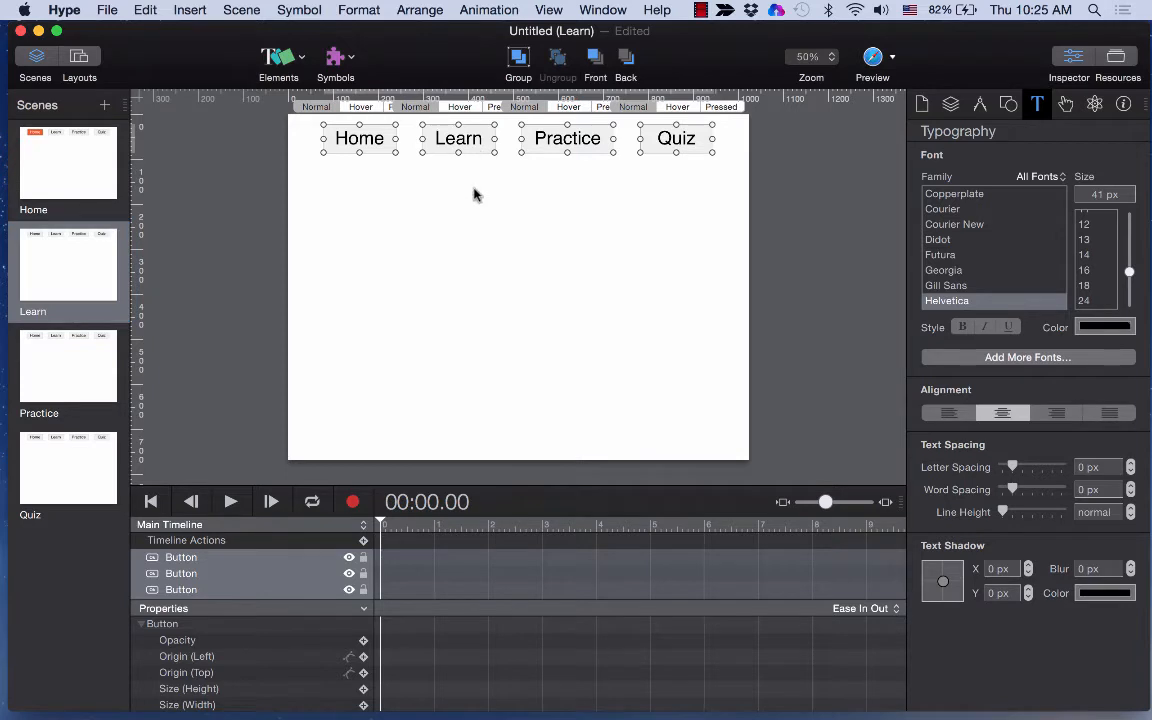
{"action": "left_click", "coordinate": [472, 146]}
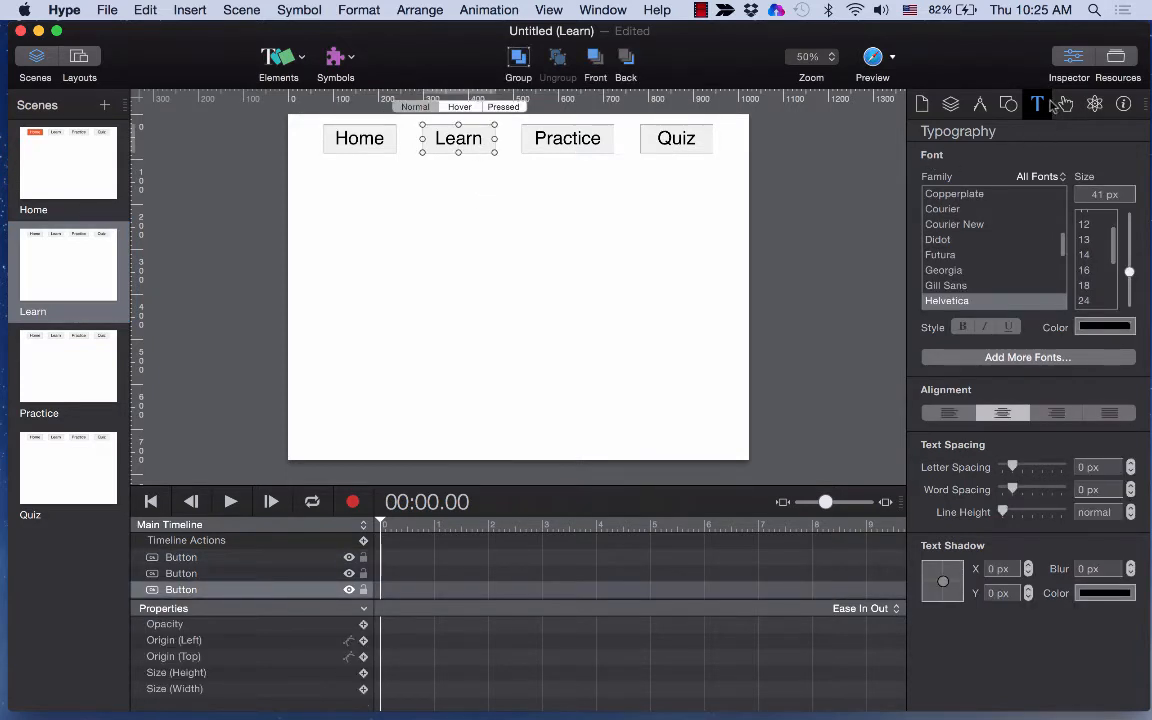
{"action": "left_click", "coordinate": [1105, 326]}
{"action": "left_click", "coordinate": [1008, 640]}
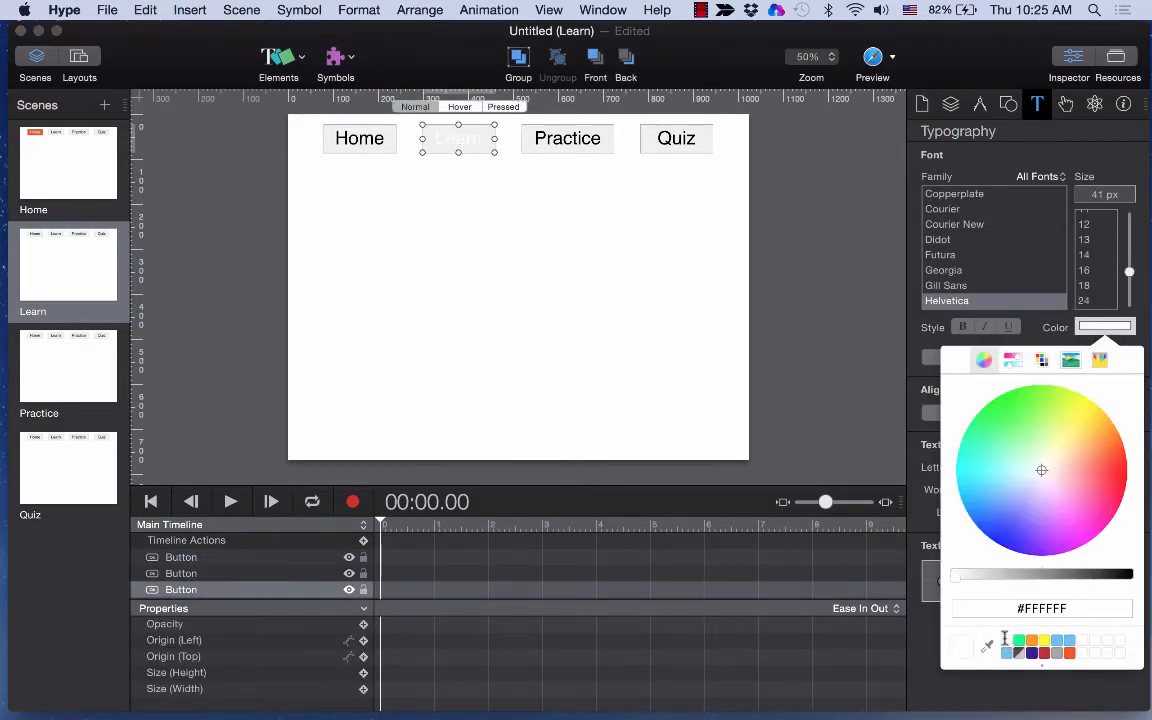
Step: Fill the Learn button in the Learn scene with orange #F15C21
{"action": "left_click", "coordinate": [1005, 106]}
{"action": "left_click", "coordinate": [1008, 104]}
{"action": "left_click", "coordinate": [1041, 204]}
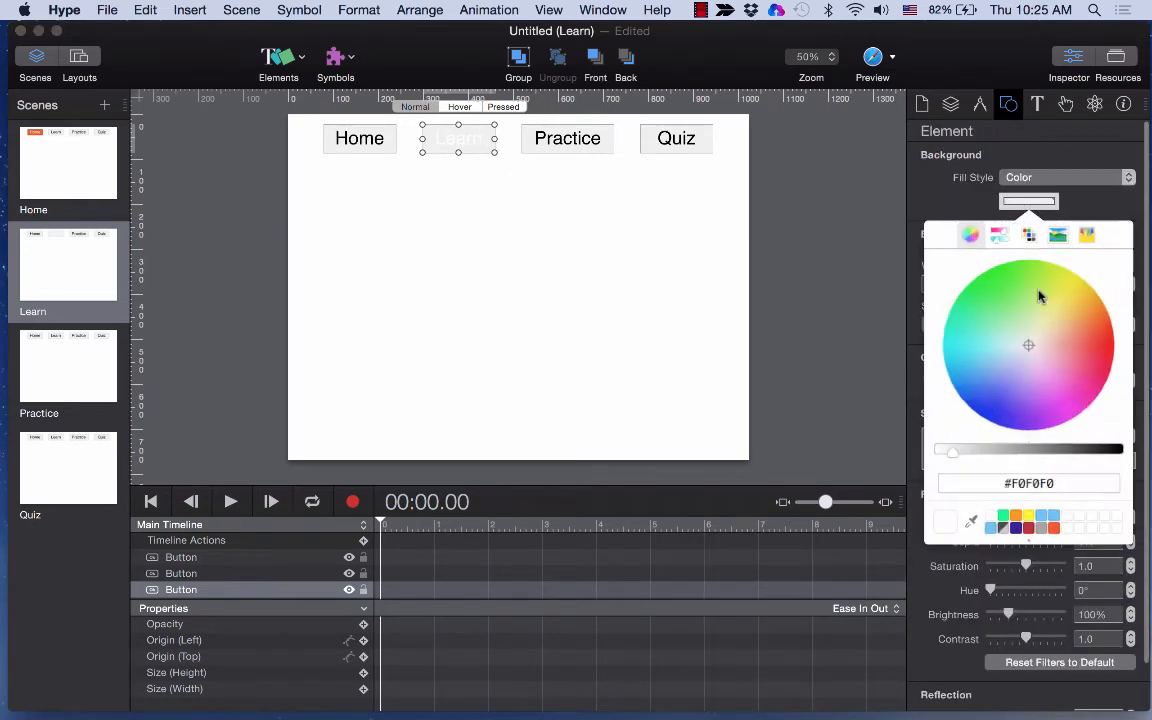
{"action": "left_click", "coordinate": [1054, 529]}
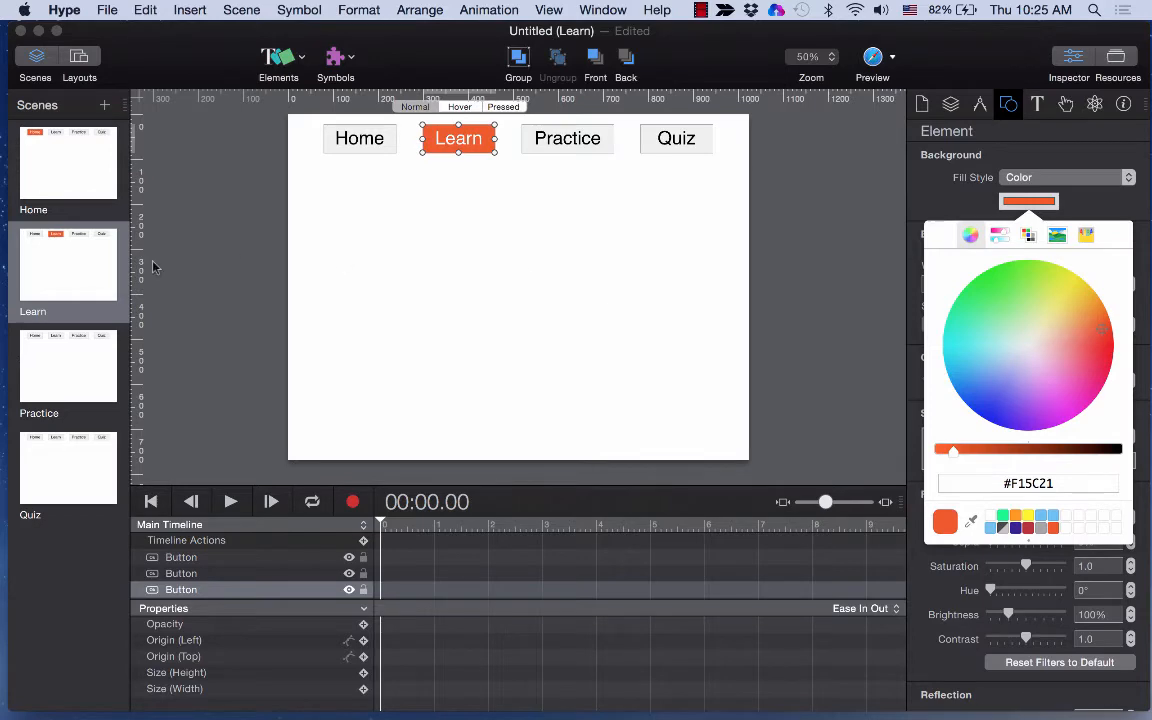
Step: In the Practice scene, set the text colour of the Practice button to white
{"action": "left_click", "coordinate": [82, 372]}
{"action": "left_click", "coordinate": [497, 175]}
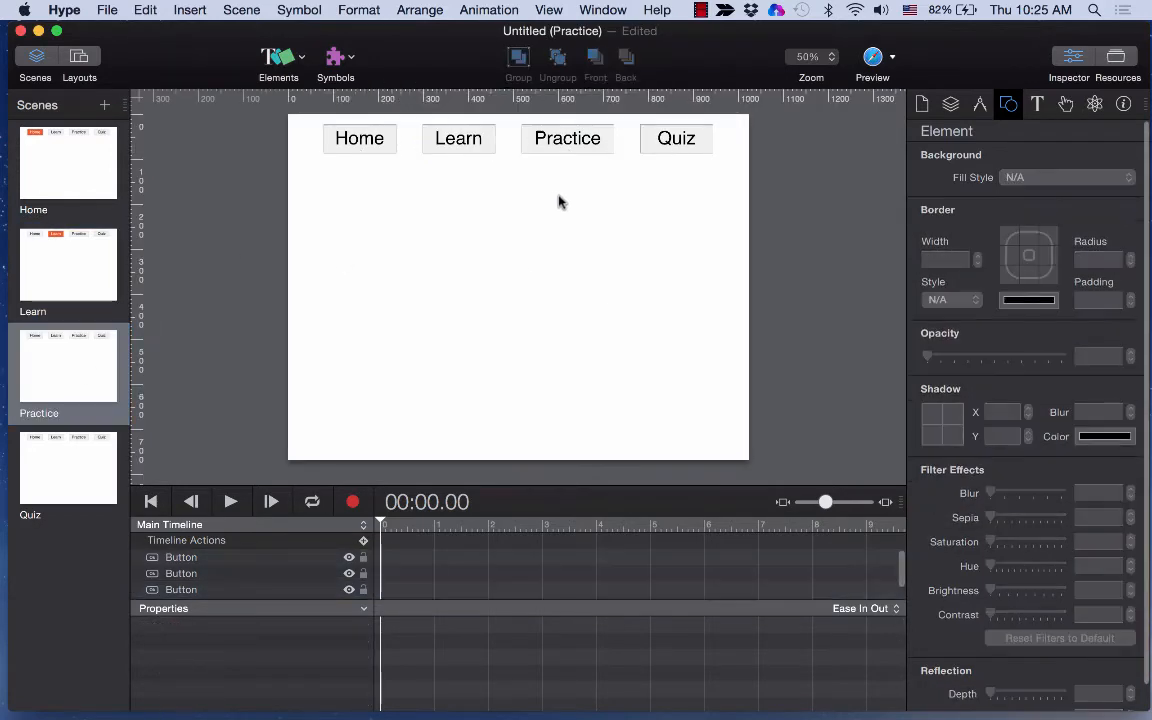
{"action": "left_click", "coordinate": [595, 150]}
{"action": "left_click", "coordinate": [1037, 105]}
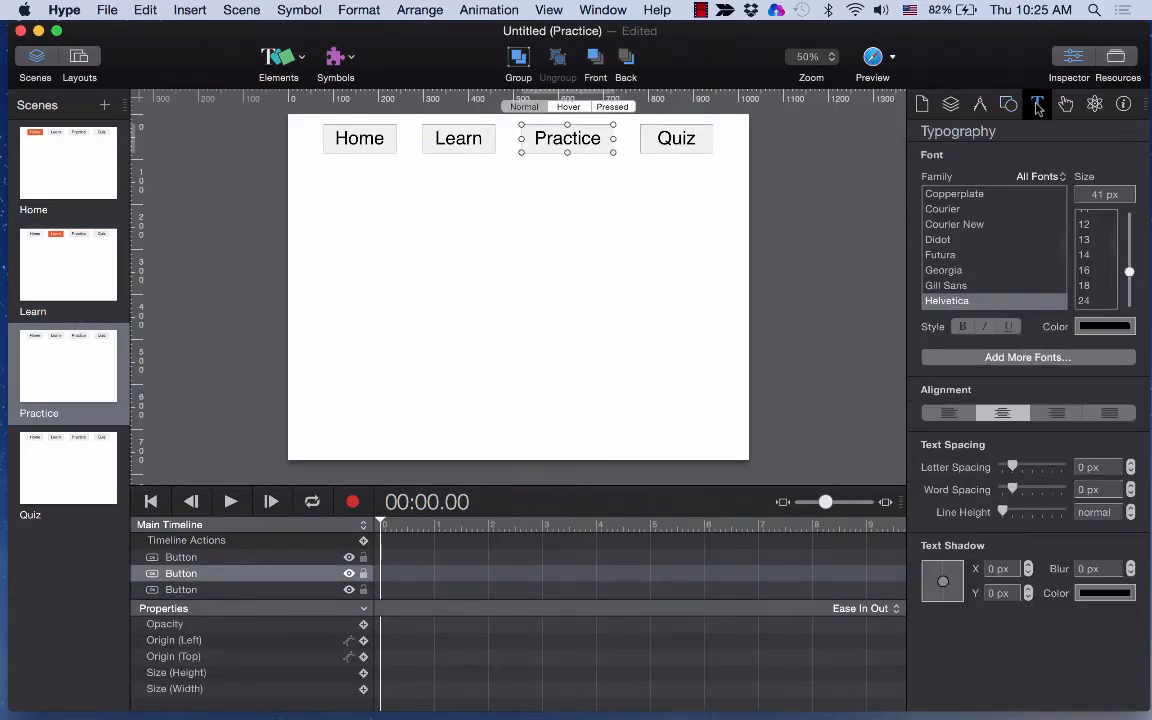
{"action": "left_click", "coordinate": [1110, 328]}
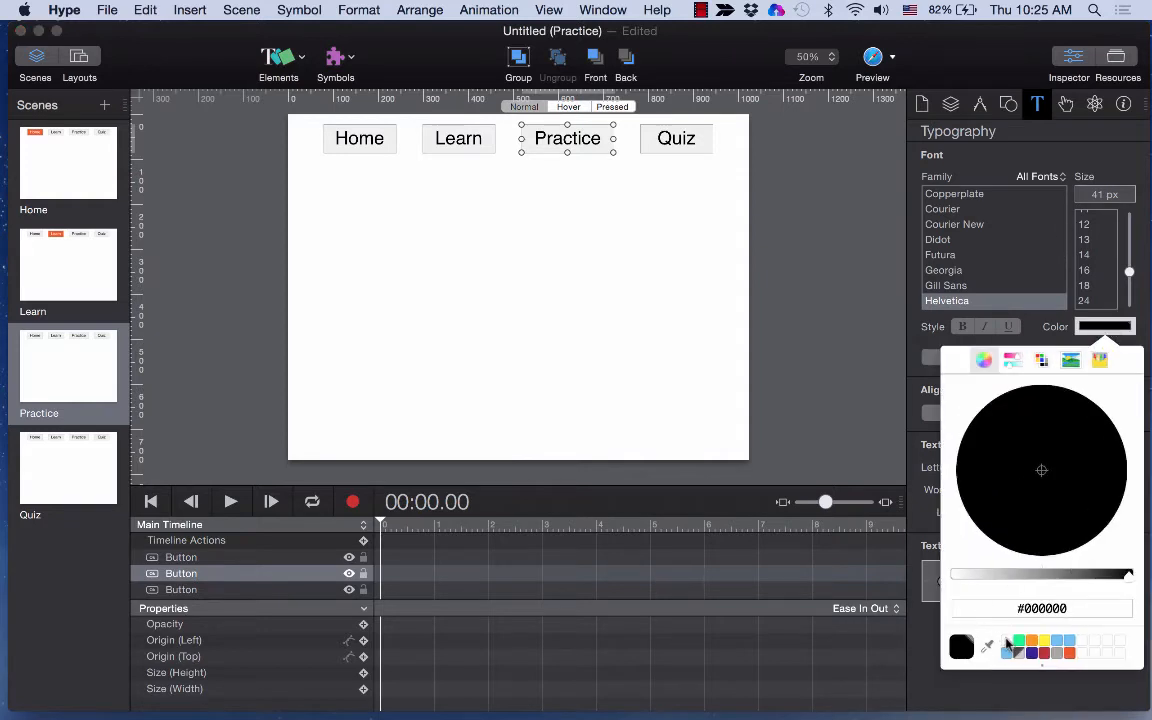
{"action": "left_click", "coordinate": [935, 598]}
Step: Fill the Practice button in the Practice scene with orange #F15C21
{"action": "left_click", "coordinate": [1008, 104]}
{"action": "left_click", "coordinate": [1008, 104]}
{"action": "left_click", "coordinate": [1028, 201]}
{"action": "left_click", "coordinate": [1053, 527]}
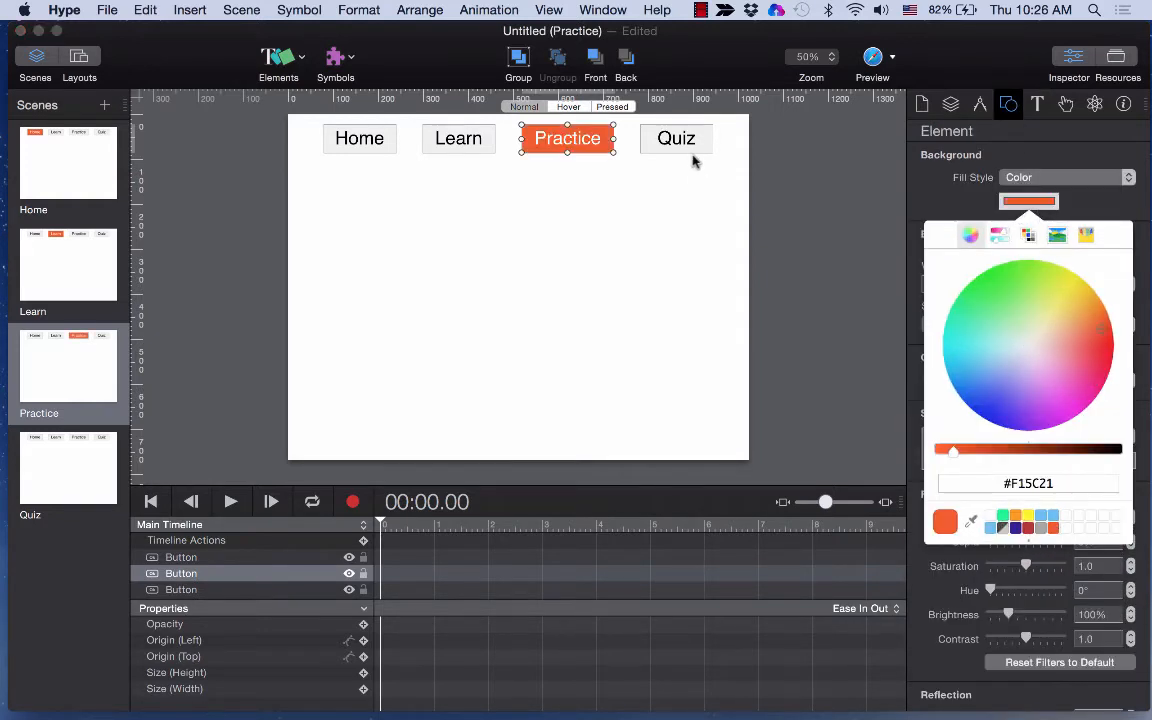
Step: Fill the Quiz button in the Quiz scene with the same orange as the other highlighted buttons
{"action": "left_click", "coordinate": [689, 148]}
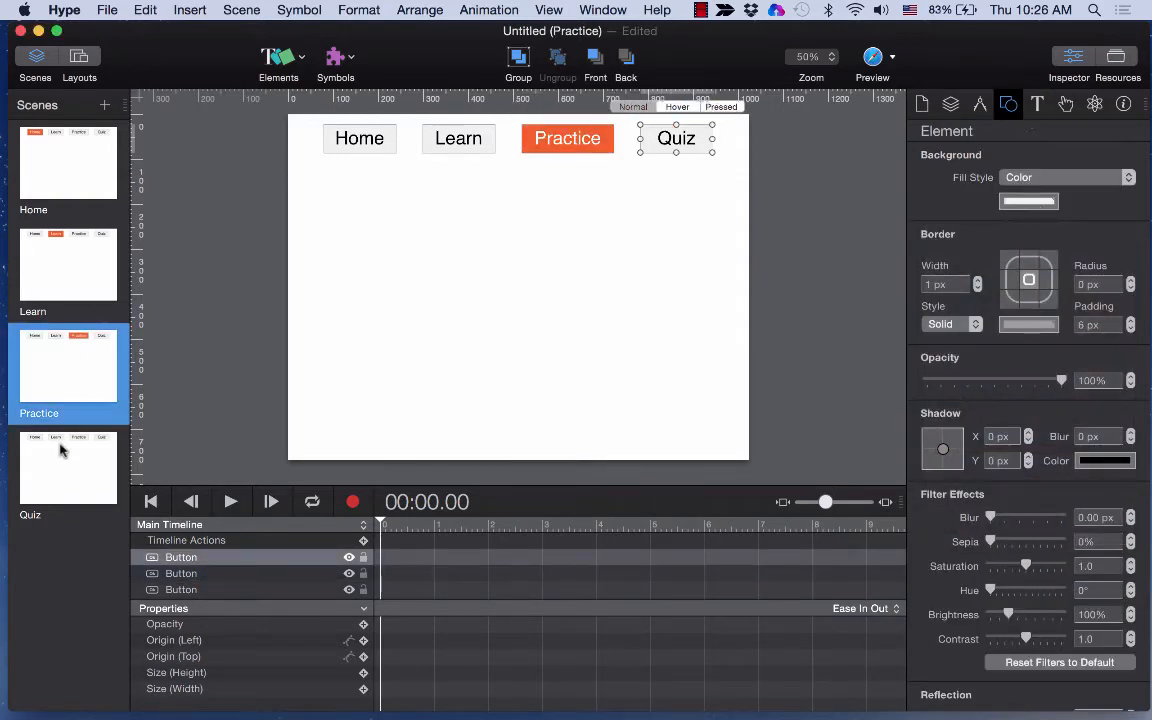
{"action": "left_click", "coordinate": [57, 450]}
{"action": "left_click", "coordinate": [674, 136]}
{"action": "left_click", "coordinate": [1040, 203]}
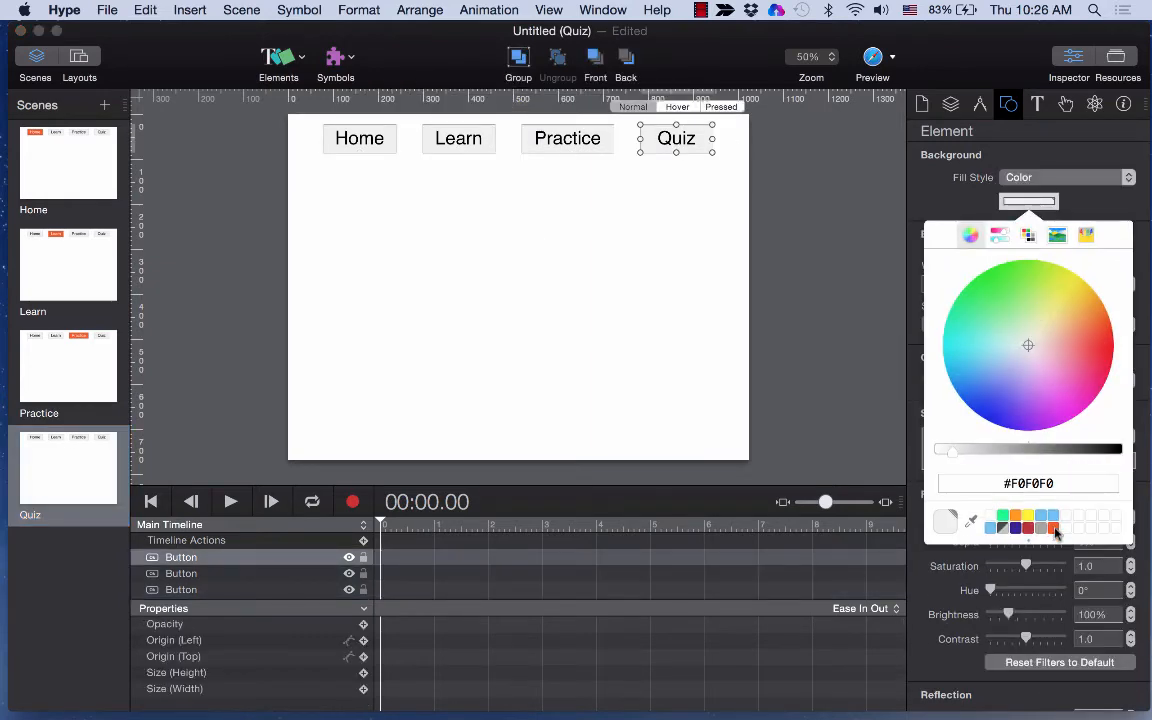
{"action": "left_click", "coordinate": [1053, 527]}
Step: Set the text colour of the Quiz button in the Quiz scene to white #FFFFFF
{"action": "left_click", "coordinate": [1037, 104]}
{"action": "left_click", "coordinate": [1112, 327]}
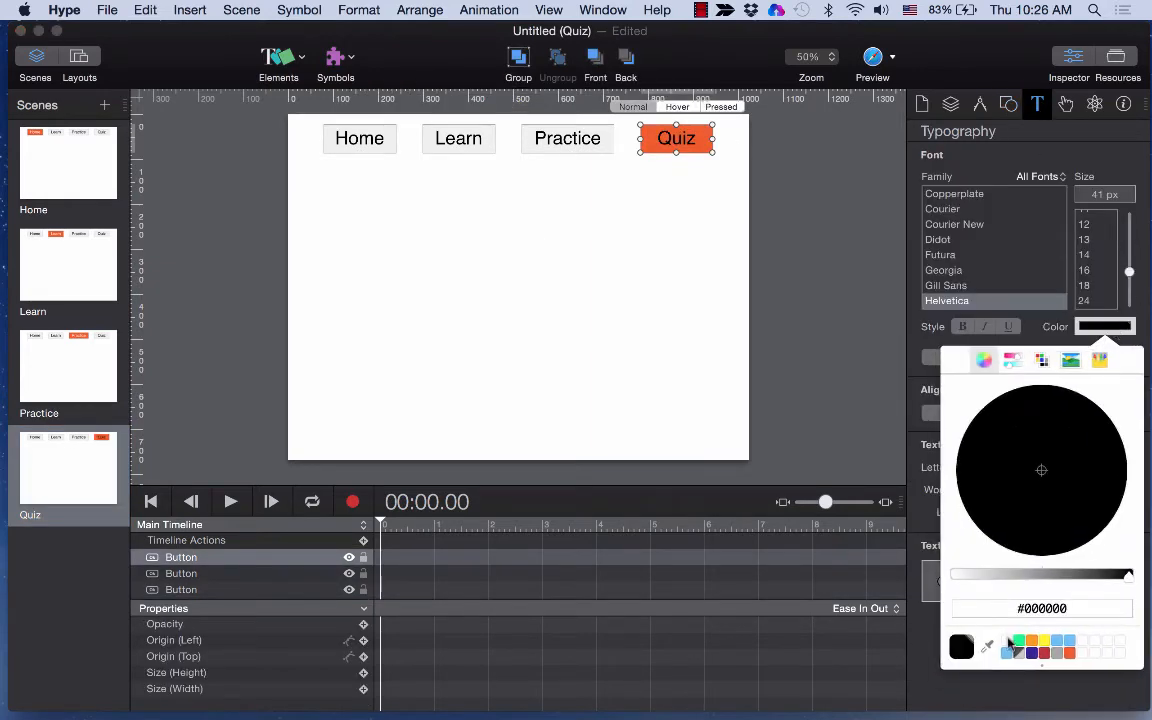
{"action": "left_click_drag", "start_coordinate": [1128, 574], "coordinate": [956, 576]}
{"action": "left_click", "coordinate": [680, 224]}
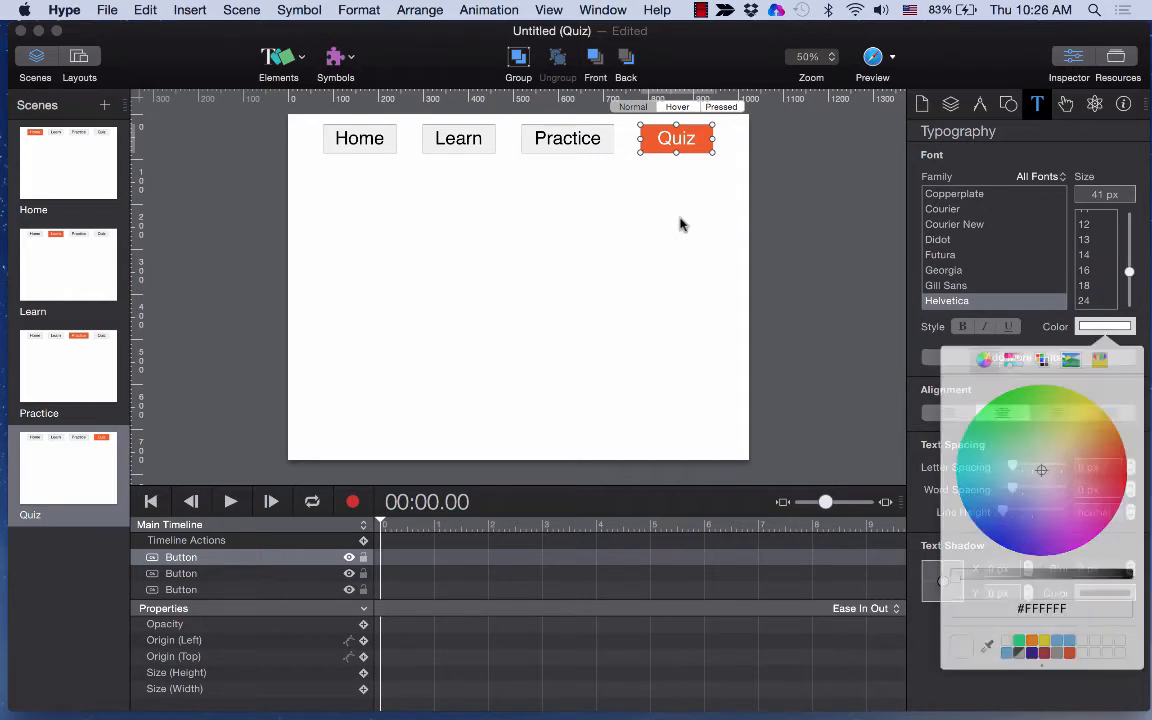
{"action": "left_click", "coordinate": [690, 150]}
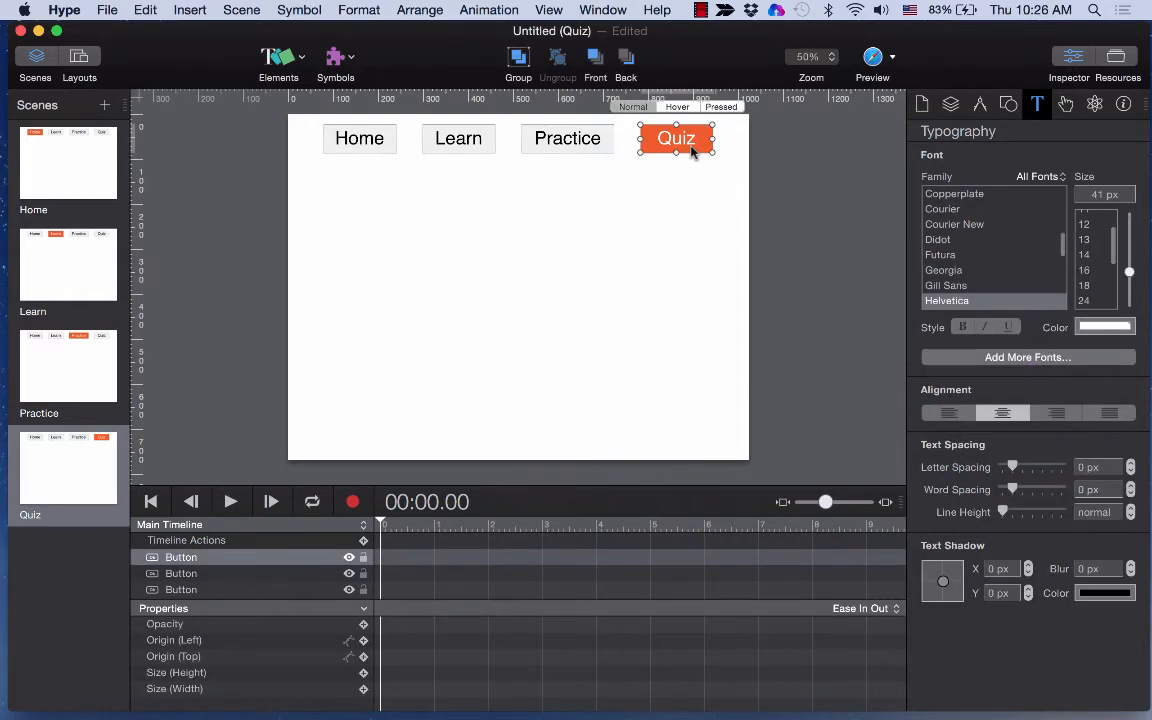
Step: In the Home scene, give the Learn button an On Mouse Click action, Jump to Scene, with Learn as the target scene
{"action": "left_click", "coordinate": [77, 167]}
{"action": "left_click", "coordinate": [310, 224]}
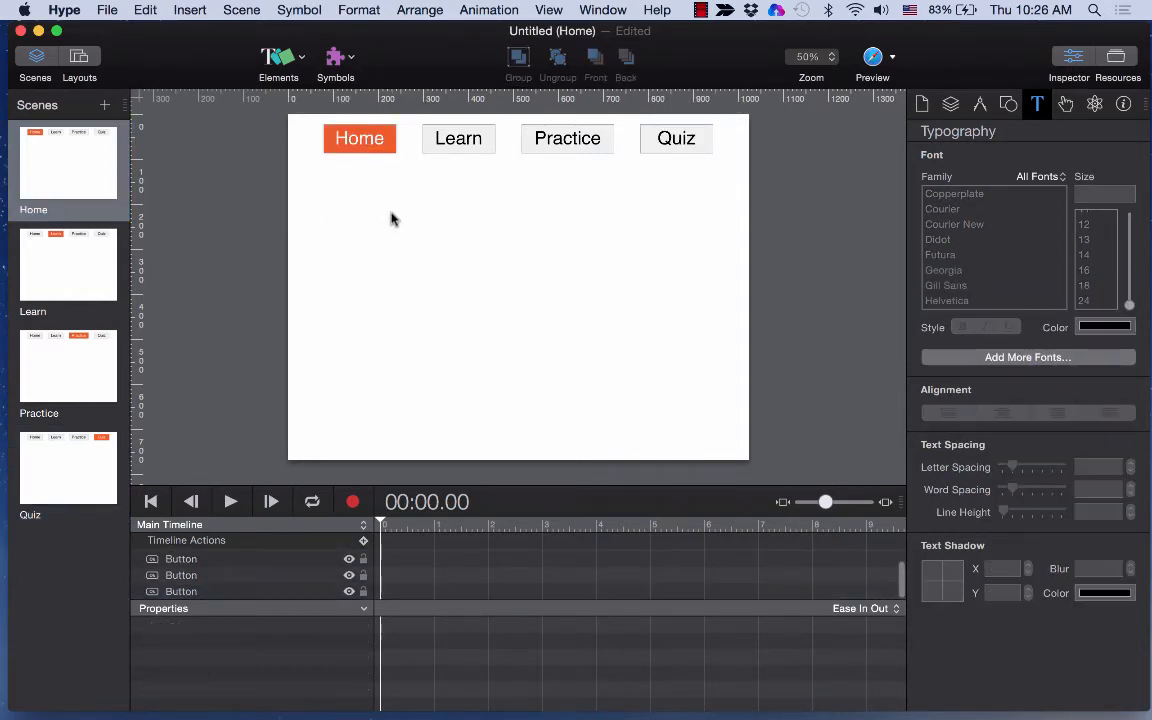
{"action": "left_click", "coordinate": [450, 148]}
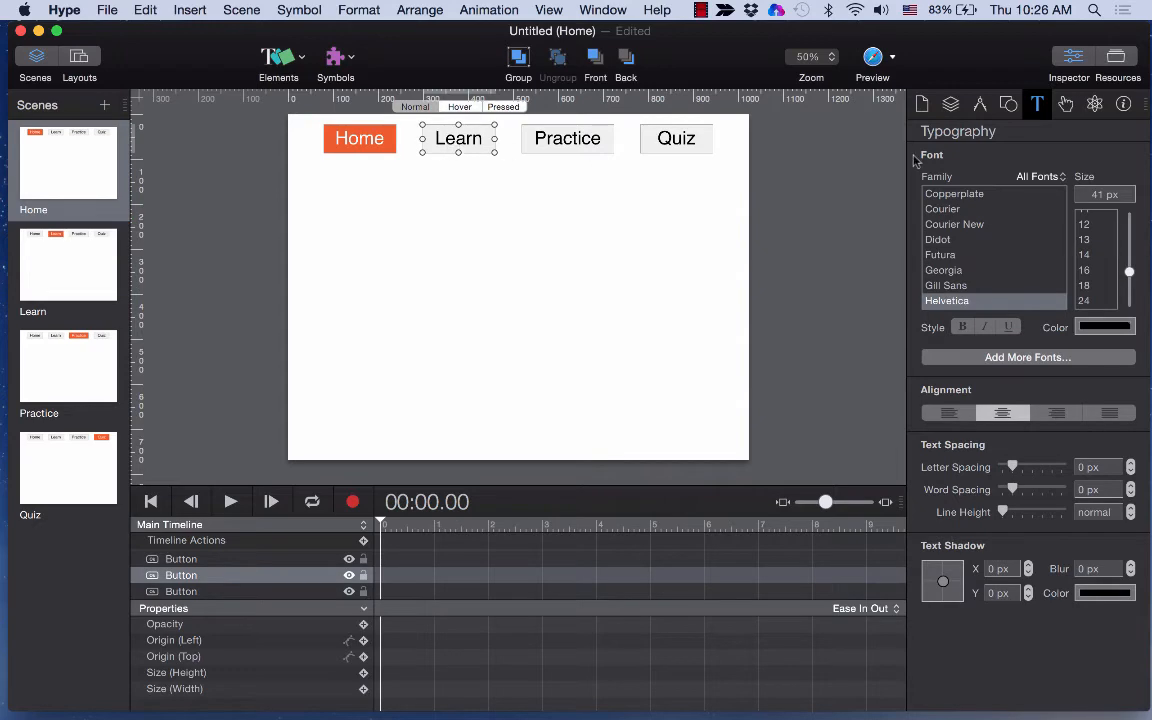
{"action": "left_click", "coordinate": [1066, 105]}
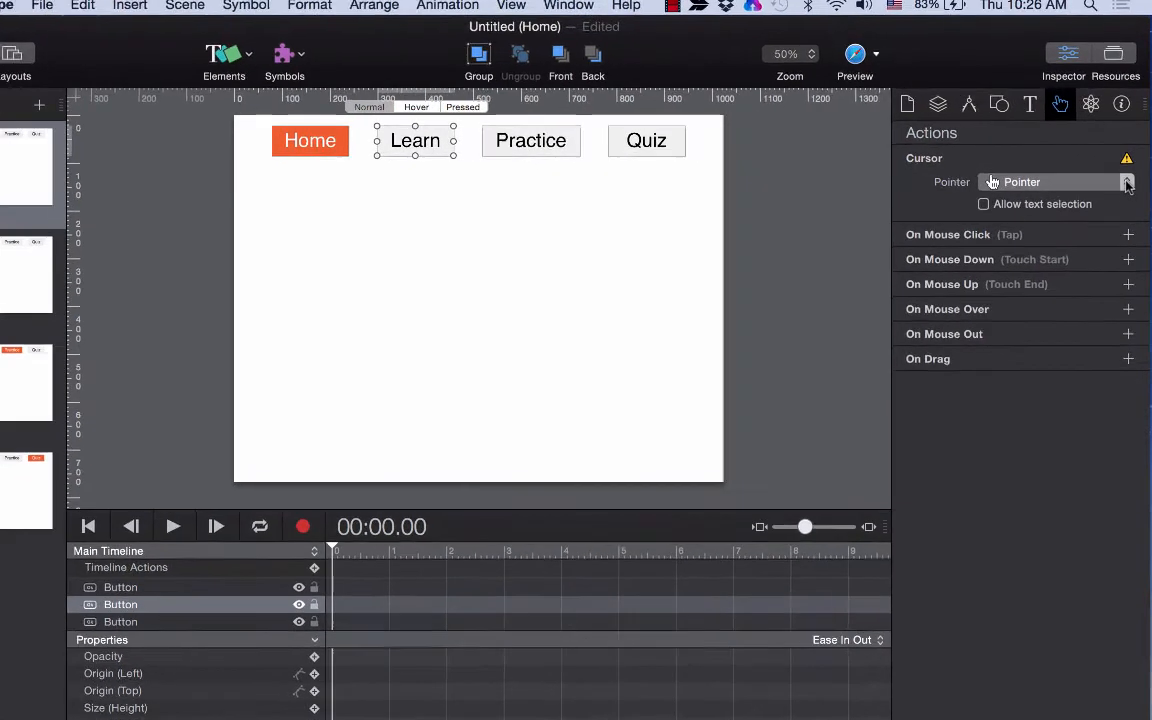
{"action": "left_click", "coordinate": [1001, 177]}
{"action": "left_click", "coordinate": [933, 200]}
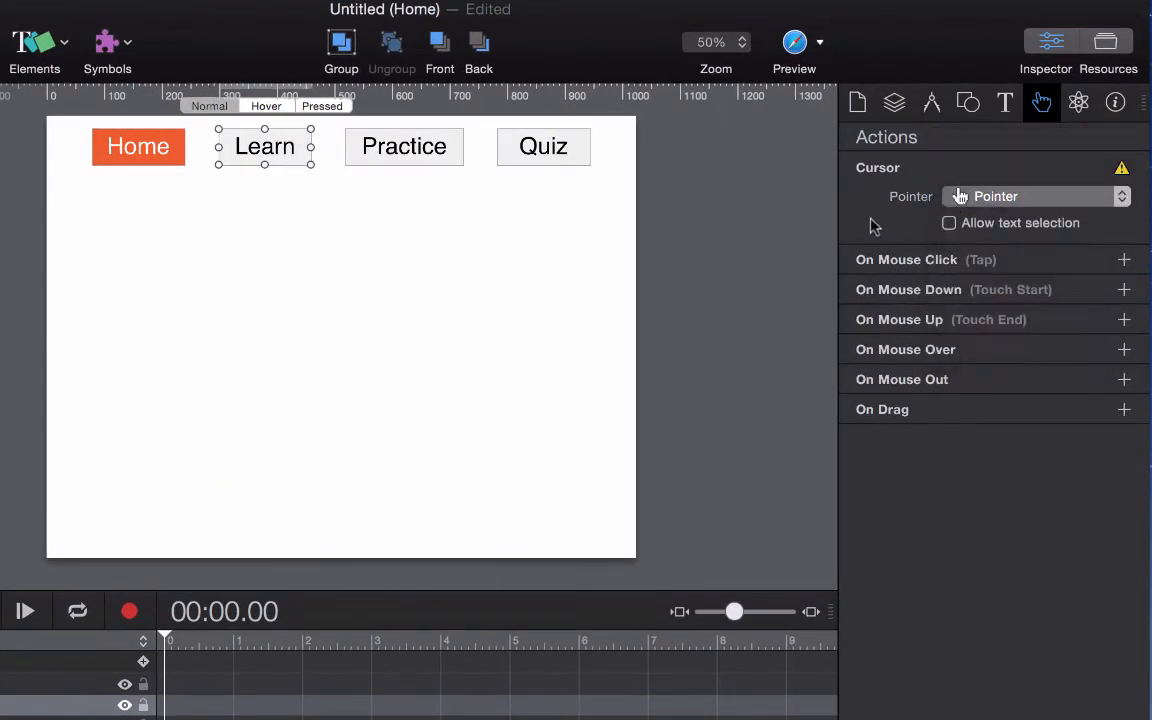
{"action": "left_click", "coordinate": [1124, 260]}
{"action": "left_click", "coordinate": [1122, 290]}
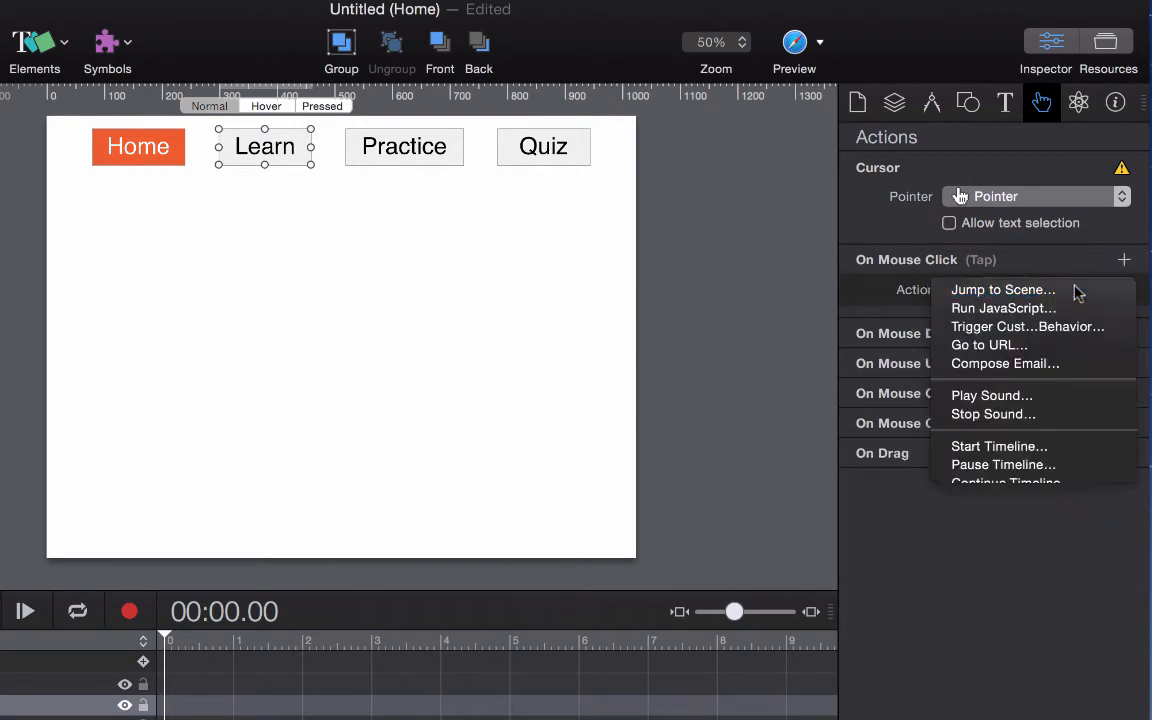
{"action": "left_click", "coordinate": [1077, 292]}
{"action": "left_click", "coordinate": [1066, 320]}
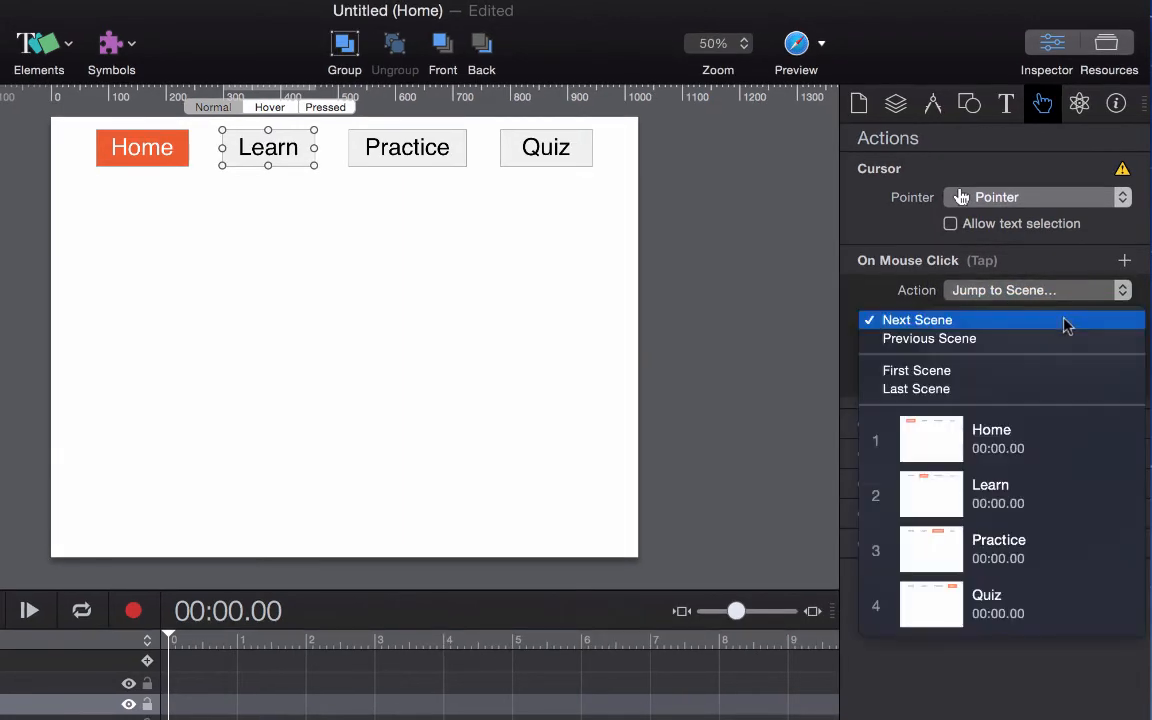
{"action": "left_click", "coordinate": [944, 494]}
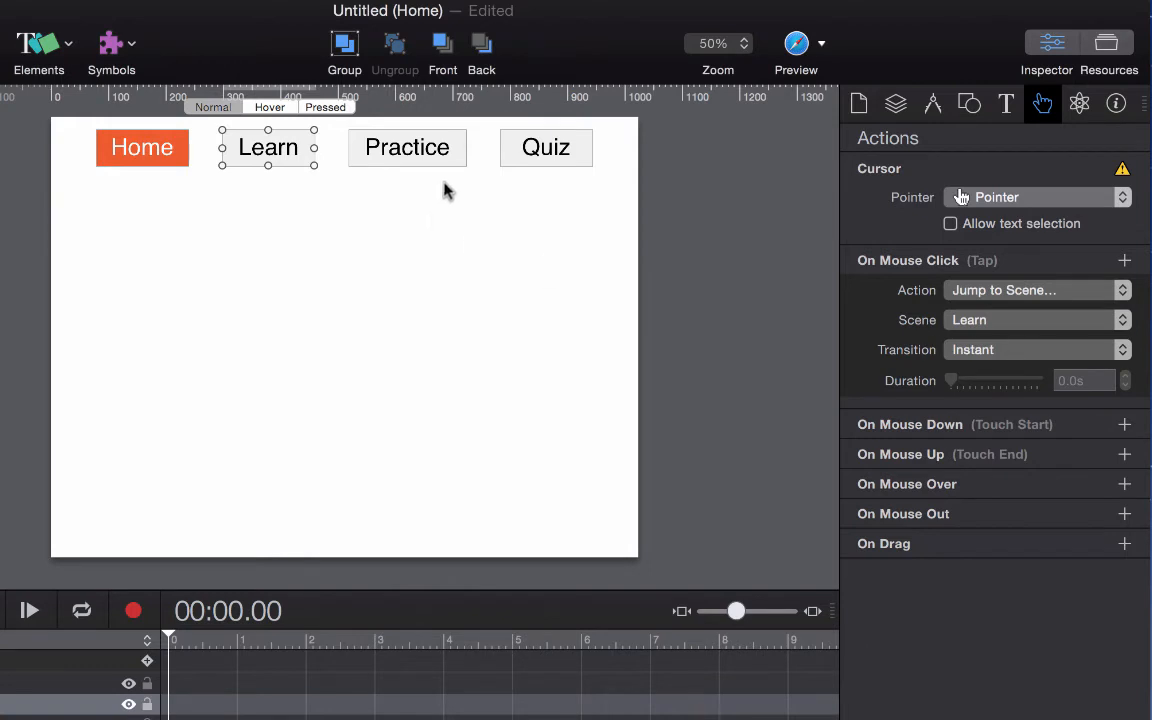
Step: In the Home scene, give the Practice button an On Mouse Click action, Jump to Scene, with Practice as the target scene
{"action": "left_click", "coordinate": [450, 147]}
{"action": "left_click", "coordinate": [1124, 260]}
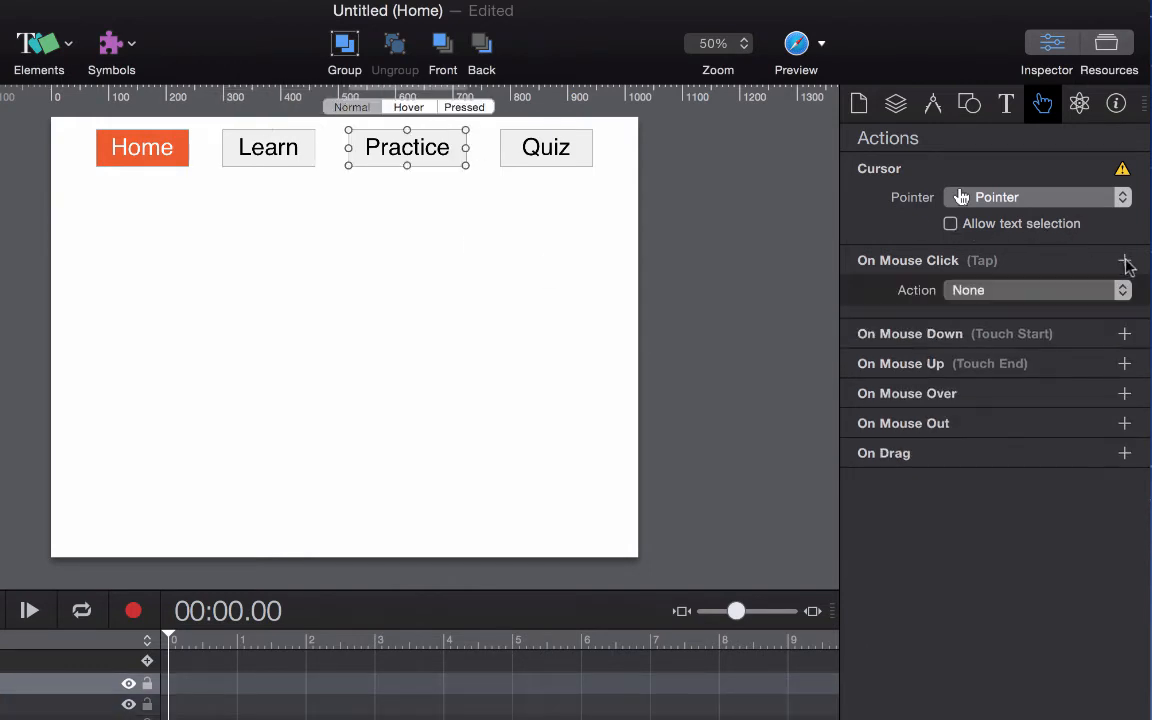
{"action": "left_click", "coordinate": [1060, 290]}
{"action": "left_click", "coordinate": [1057, 292]}
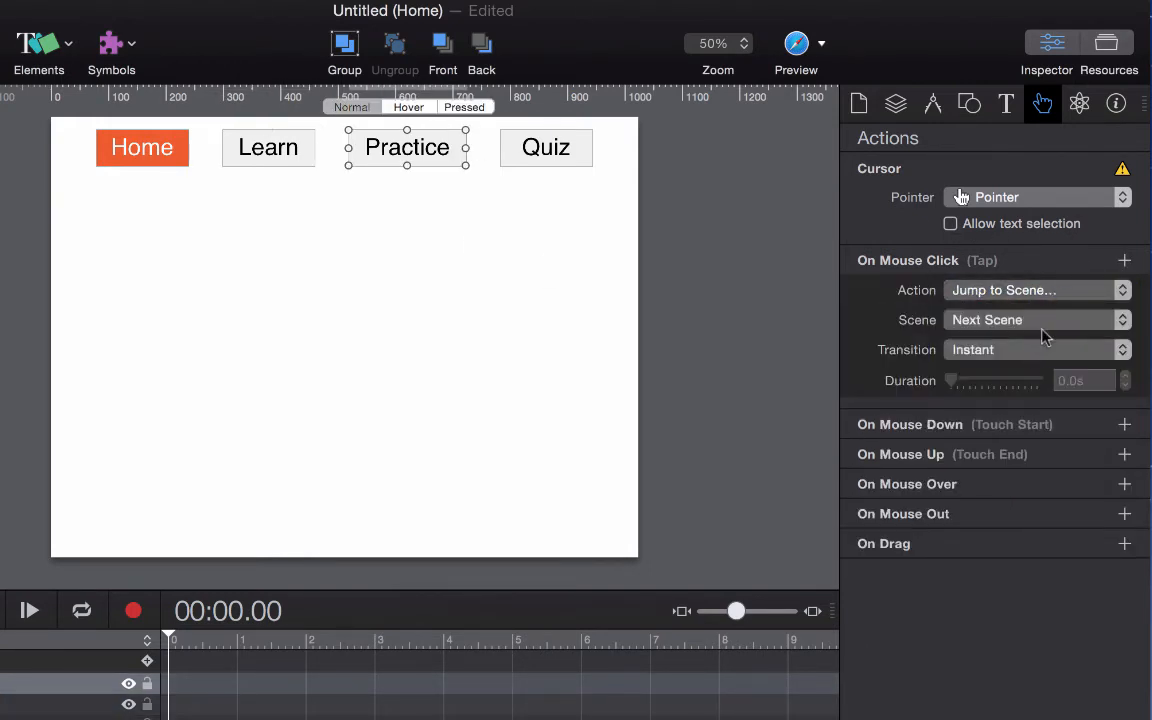
{"action": "left_click", "coordinate": [1041, 322]}
{"action": "left_click", "coordinate": [948, 555]}
Step: In the Home scene, make the Quiz button jump to the Quiz scene on mouse click
{"action": "left_click", "coordinate": [545, 160]}
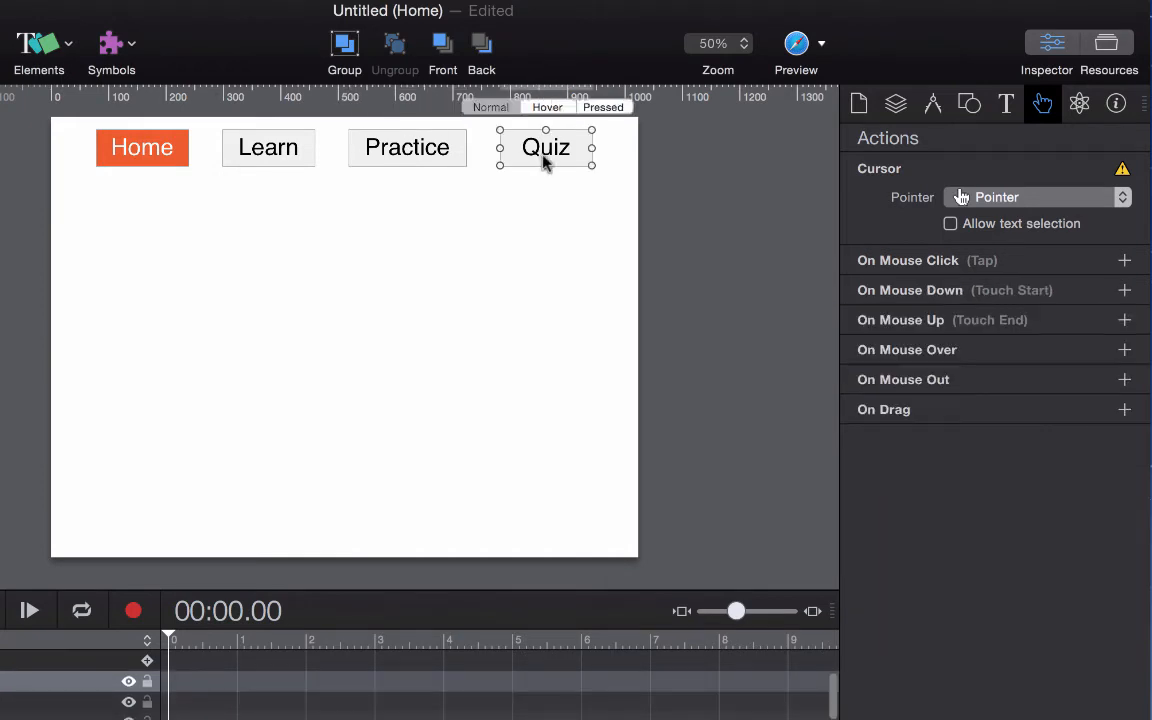
{"action": "left_click", "coordinate": [1124, 261]}
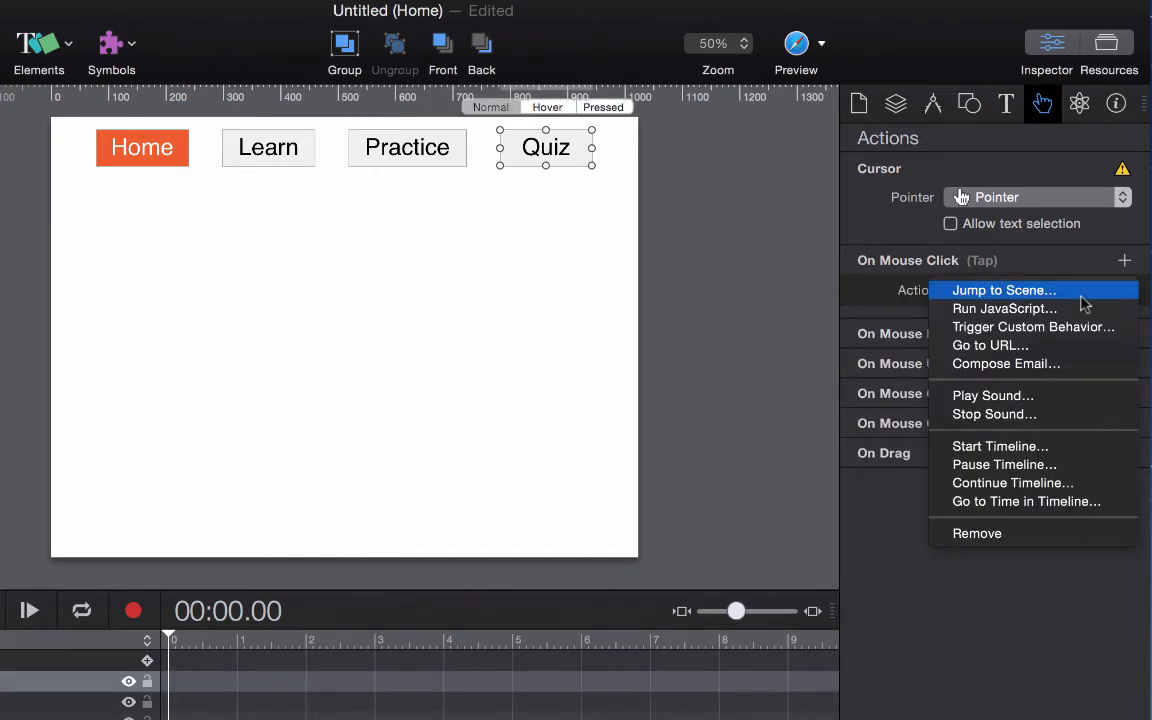
{"action": "left_click", "coordinate": [1021, 290]}
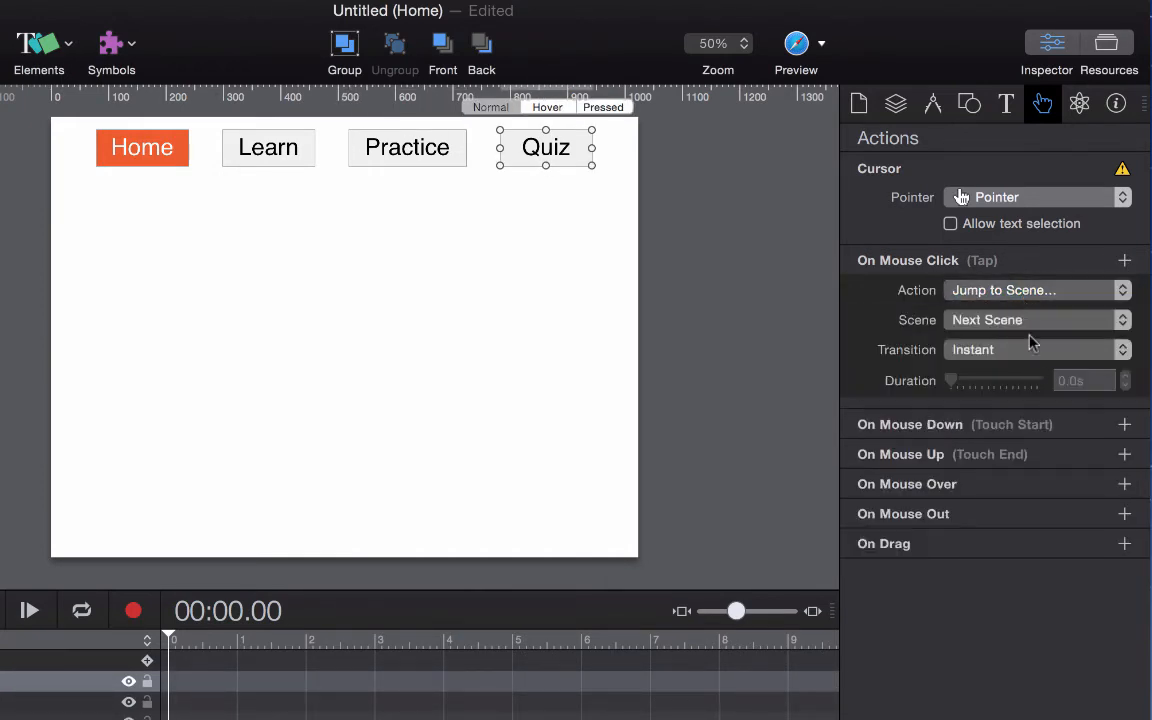
{"action": "left_click", "coordinate": [1028, 322]}
{"action": "left_click", "coordinate": [913, 607]}
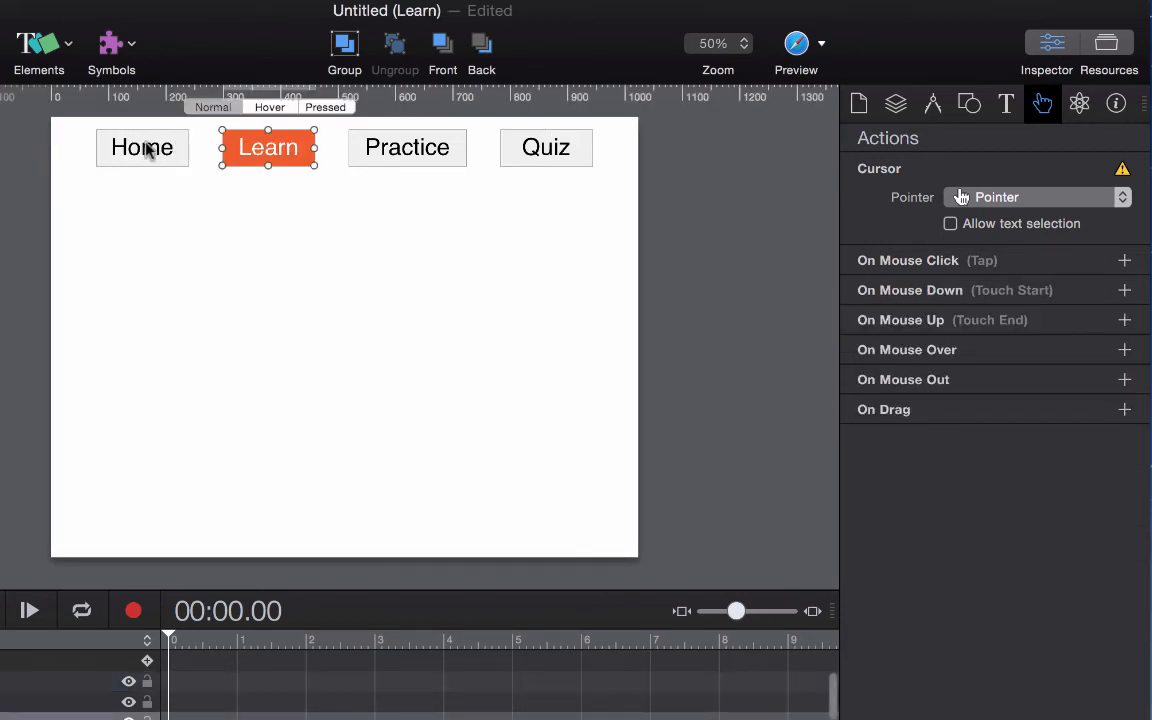
Step: In the Learn scene, give the Home button an On Mouse Click action that jumps to the Home scene
{"action": "left_click", "coordinate": [147, 148]}
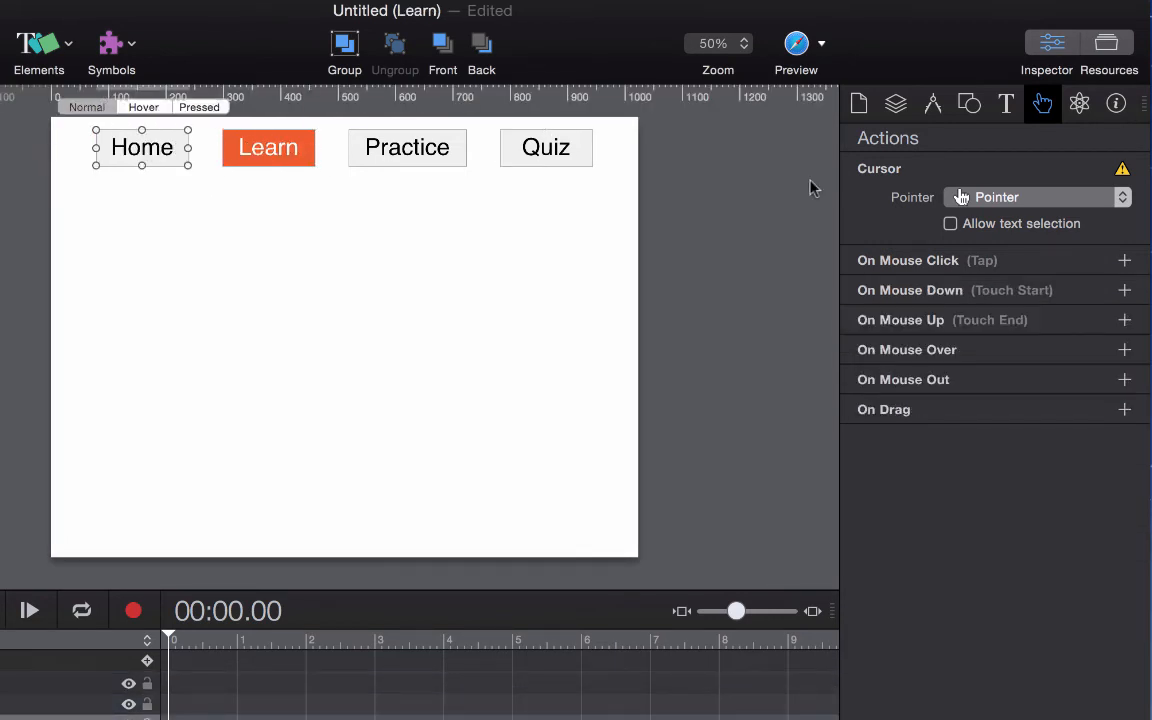
{"action": "left_click", "coordinate": [1124, 260]}
{"action": "left_click", "coordinate": [1049, 292]}
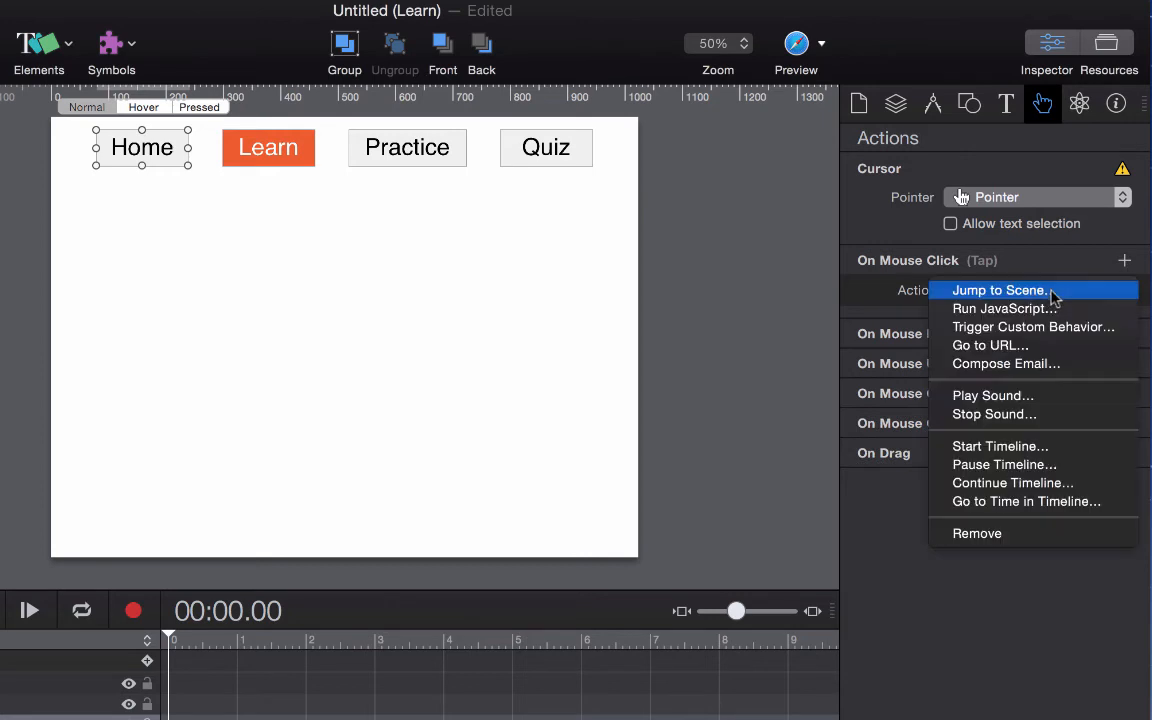
{"action": "left_click", "coordinate": [1049, 295]}
{"action": "left_click", "coordinate": [1024, 322]}
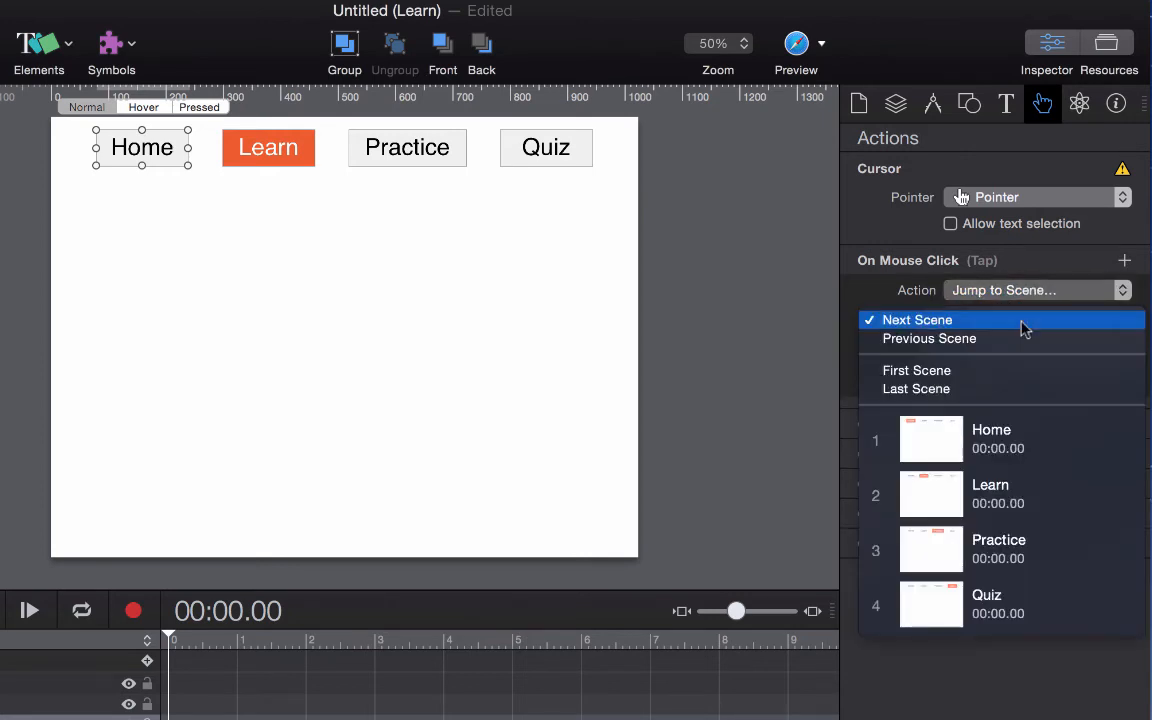
{"action": "left_click", "coordinate": [910, 420]}
Step: In the Learn scene, add a Jump to Scene mouse-click action to the Practice button, targeting the Practice scene
{"action": "left_click", "coordinate": [410, 160]}
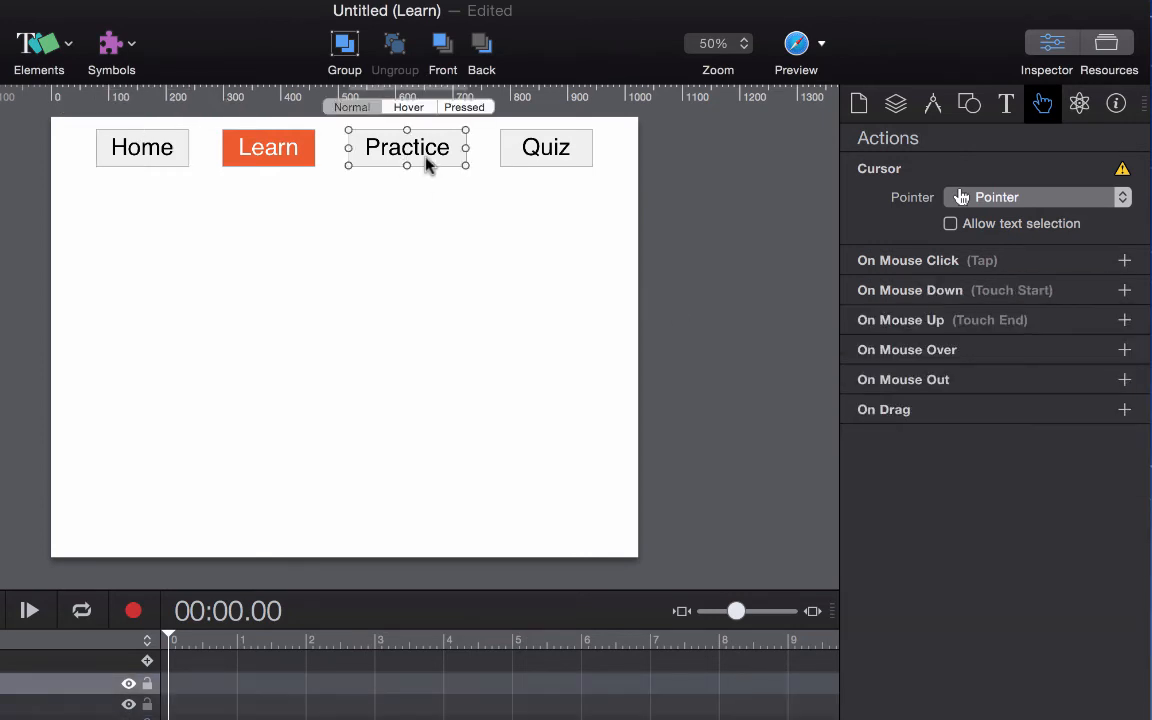
{"action": "left_click", "coordinate": [1125, 261]}
{"action": "left_click", "coordinate": [1060, 291]}
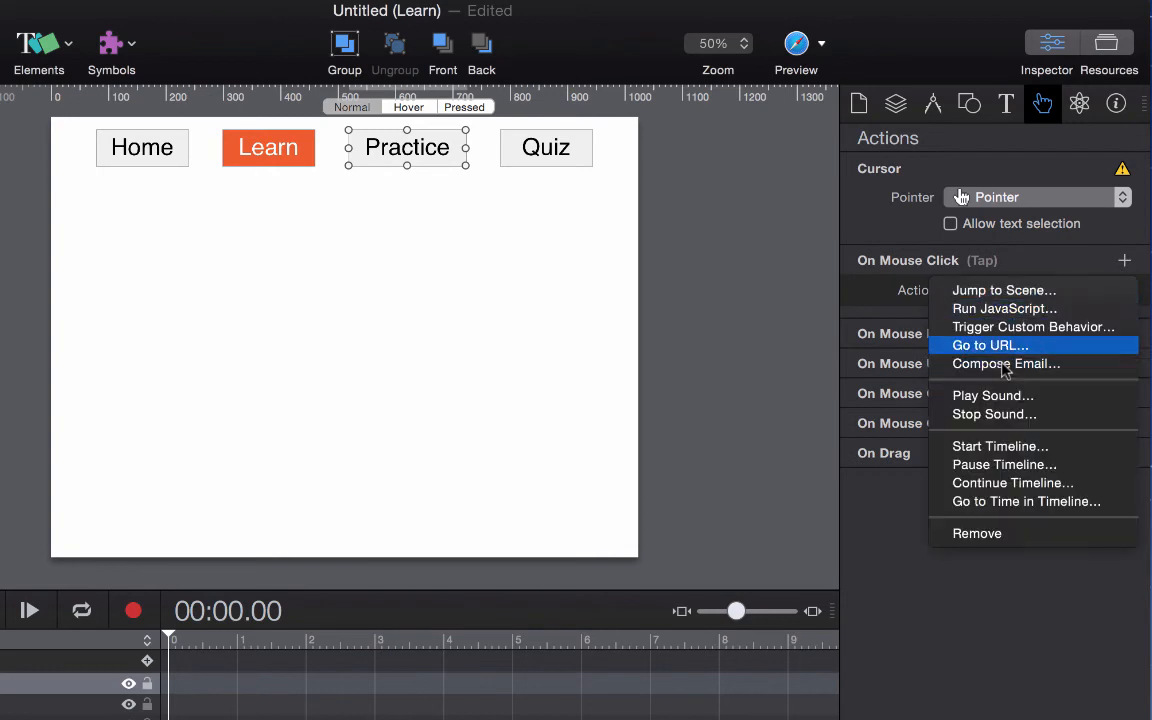
{"action": "left_click", "coordinate": [1005, 290]}
{"action": "left_click", "coordinate": [1120, 319]}
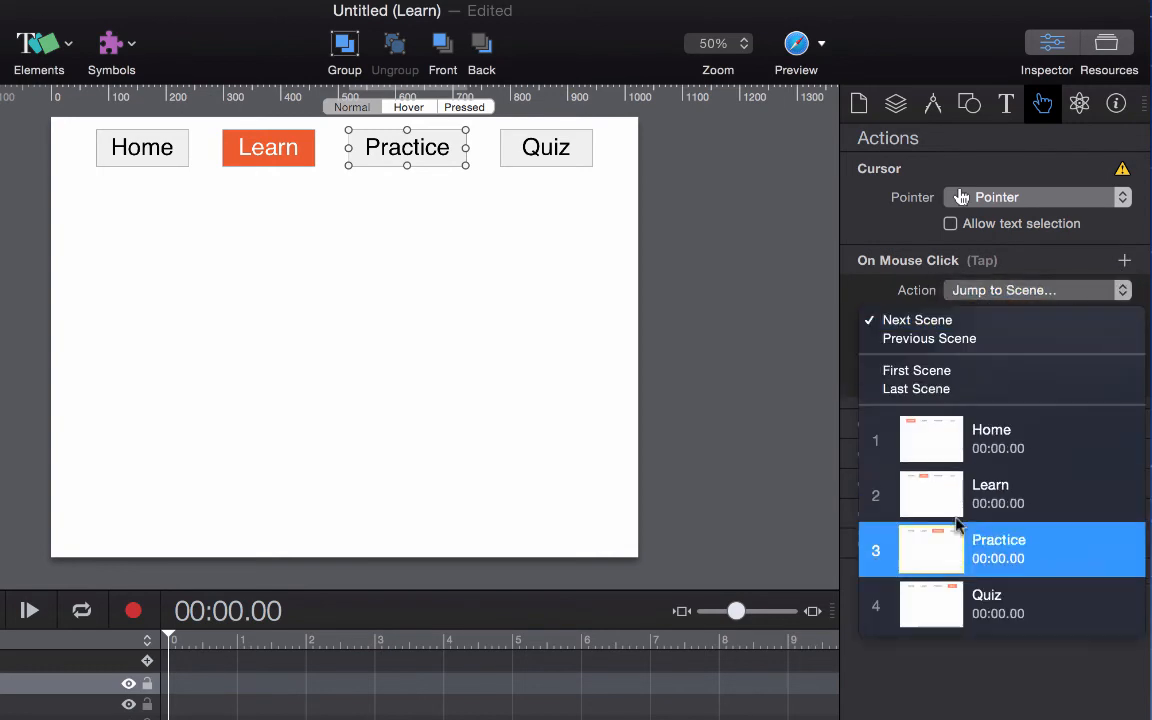
{"action": "left_click", "coordinate": [930, 550]}
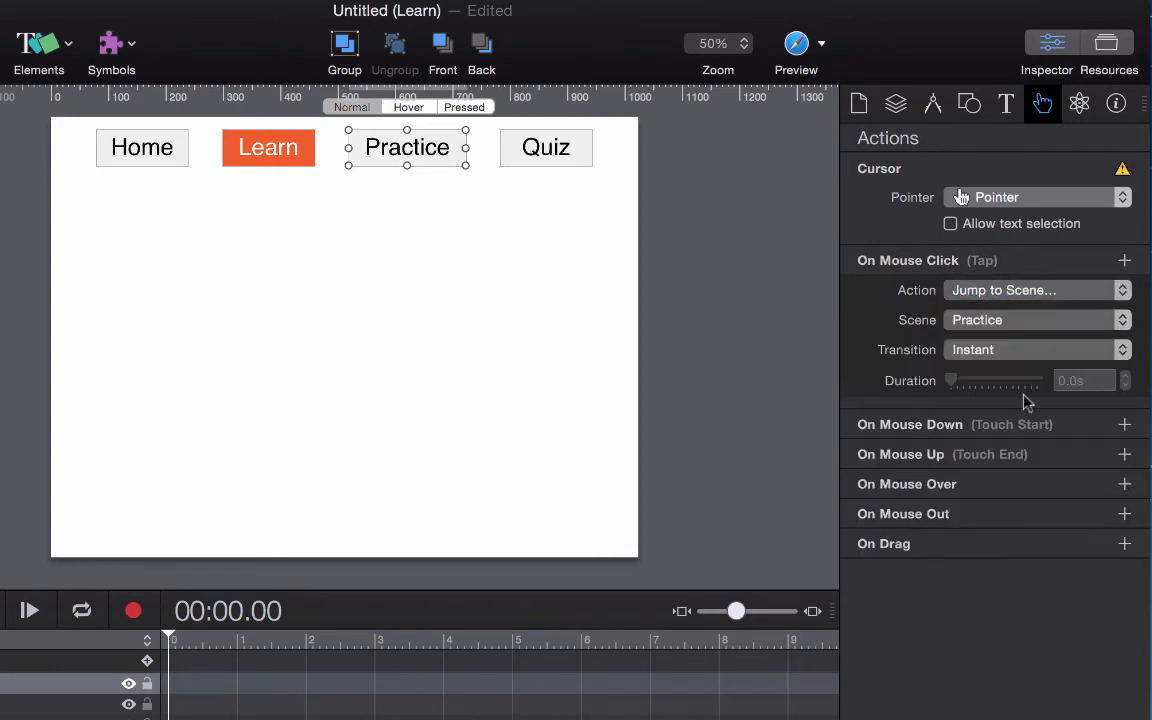
Step: In the Learn scene, set the Quiz button's On Mouse Click action to Jump to Scene with Quiz as the target
{"action": "left_click", "coordinate": [585, 152]}
{"action": "left_click", "coordinate": [1125, 261]}
{"action": "left_click", "coordinate": [1122, 290]}
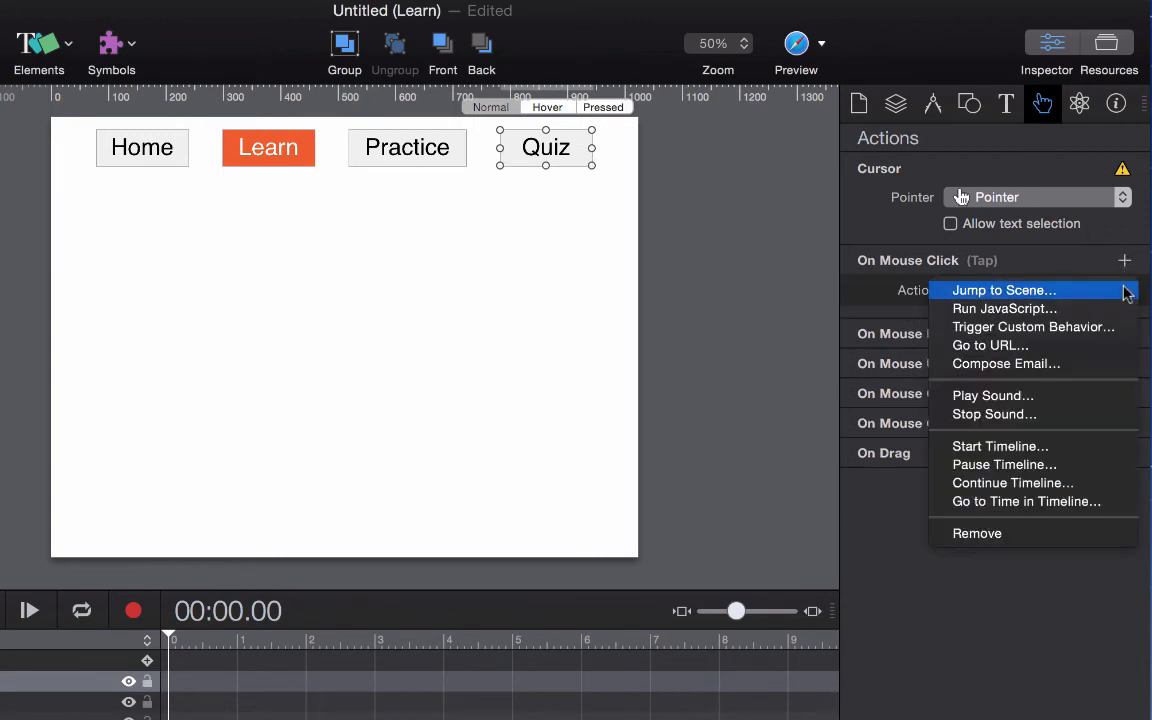
{"action": "left_click", "coordinate": [1122, 290]}
{"action": "left_click", "coordinate": [1120, 320]}
{"action": "left_click", "coordinate": [930, 605]}
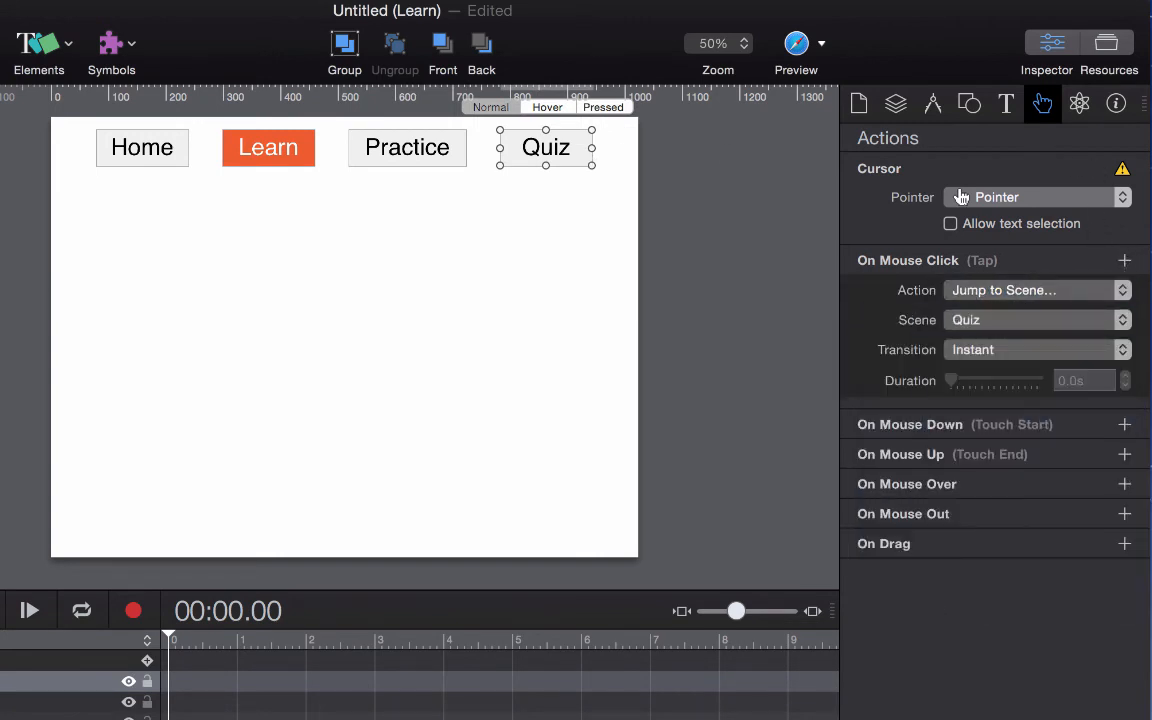
Step: In the Practice scene, give the Home button an On Mouse Click action, Jump to Scene, with Home as the target scene
{"action": "key", "text": "super+alt+Right"}
{"action": "left_click", "coordinate": [130, 145]}
{"action": "left_click", "coordinate": [1126, 261]}
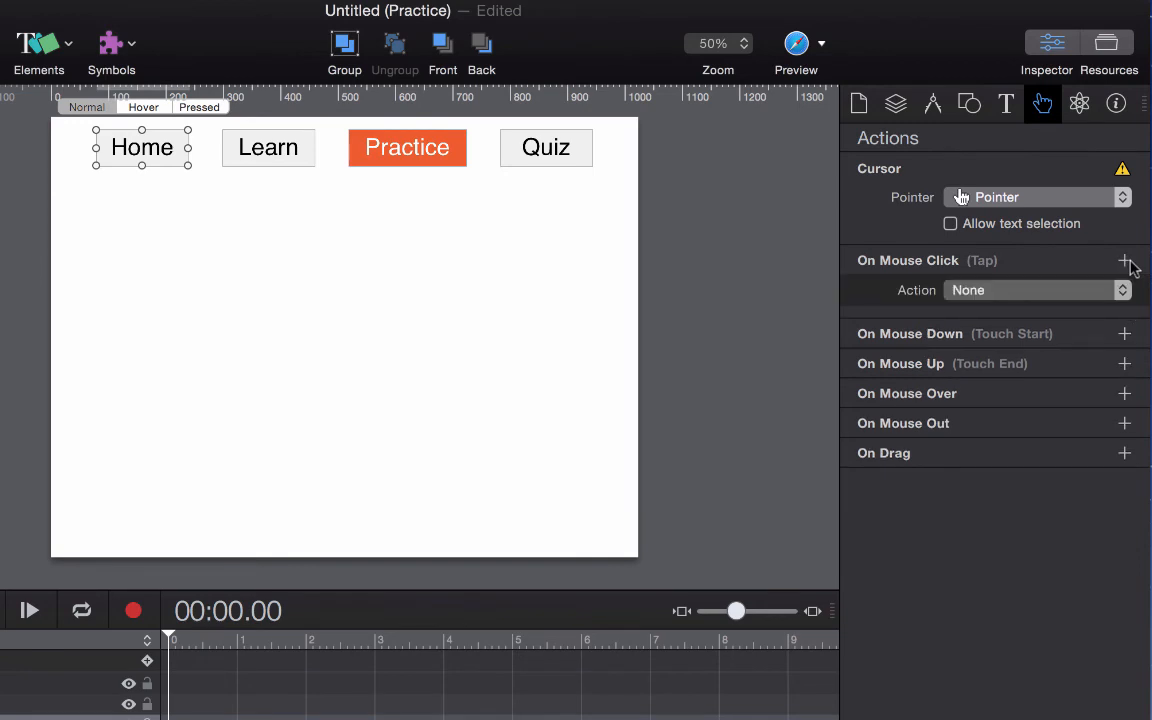
{"action": "left_click", "coordinate": [1120, 290]}
{"action": "left_click", "coordinate": [1118, 290]}
{"action": "left_click", "coordinate": [1090, 320]}
{"action": "left_click", "coordinate": [1050, 370]}
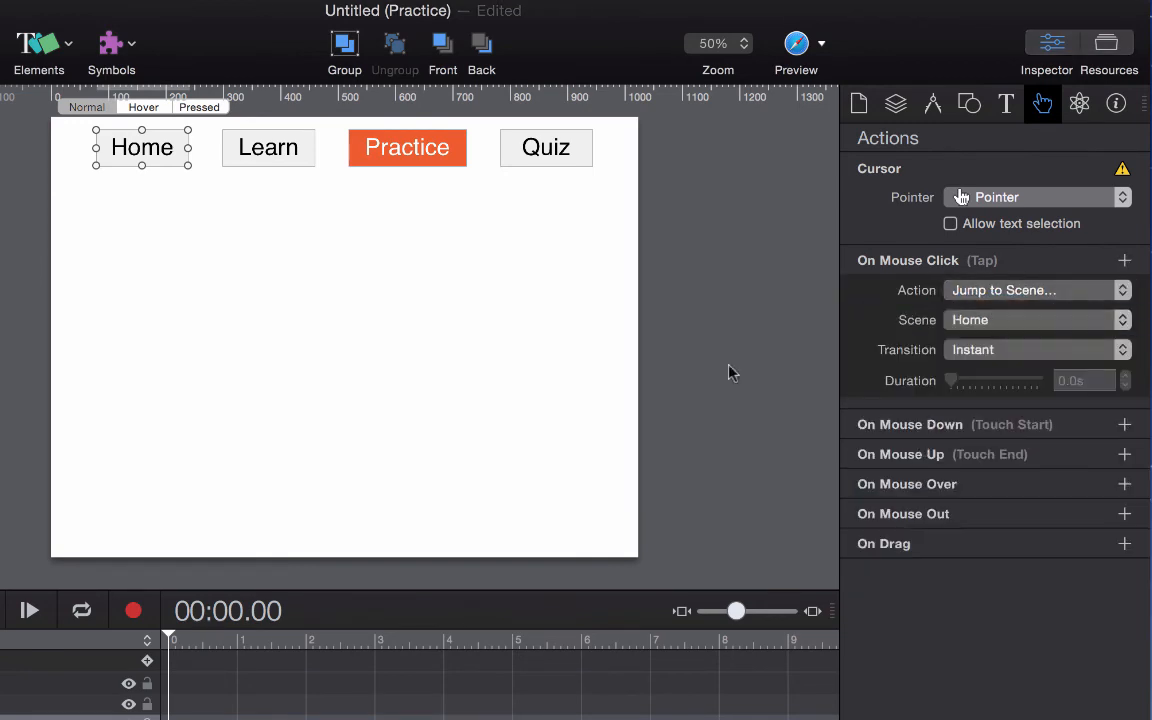
Step: In the Practice scene, make the Learn button jump to the Learn scene on mouse click
{"action": "left_click", "coordinate": [281, 150]}
{"action": "left_click", "coordinate": [1126, 261]}
{"action": "left_click", "coordinate": [1120, 290]}
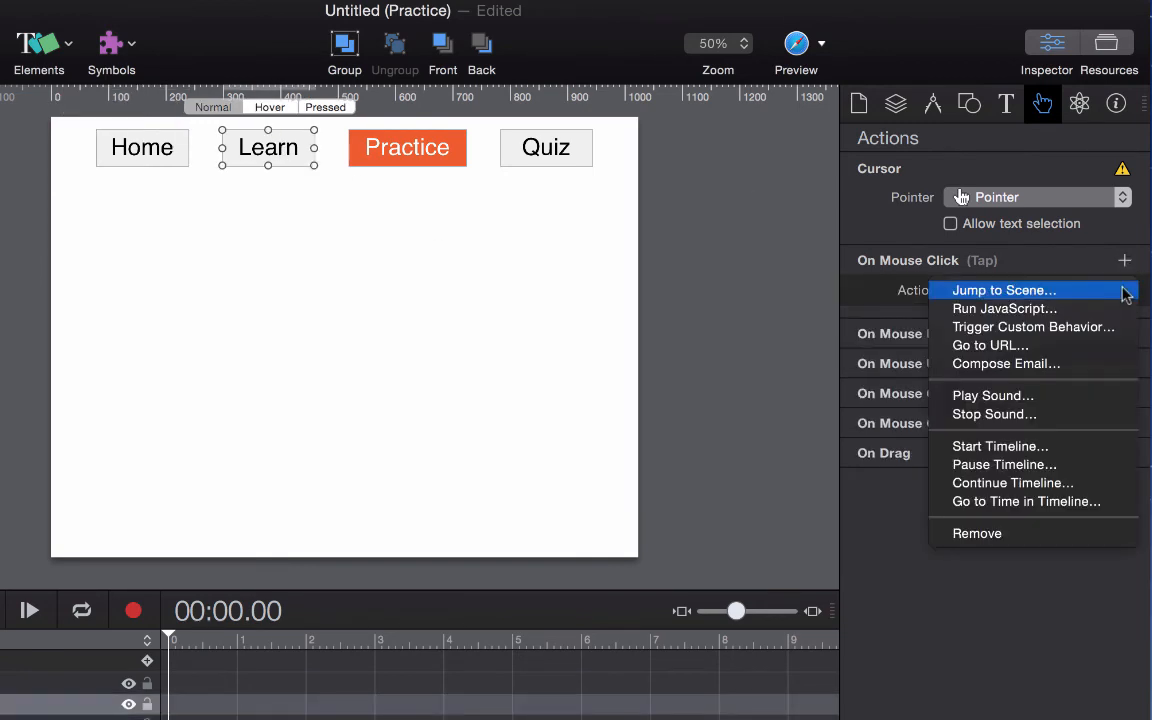
{"action": "left_click", "coordinate": [1120, 290]}
{"action": "left_click", "coordinate": [1096, 320]}
{"action": "left_click", "coordinate": [915, 490]}
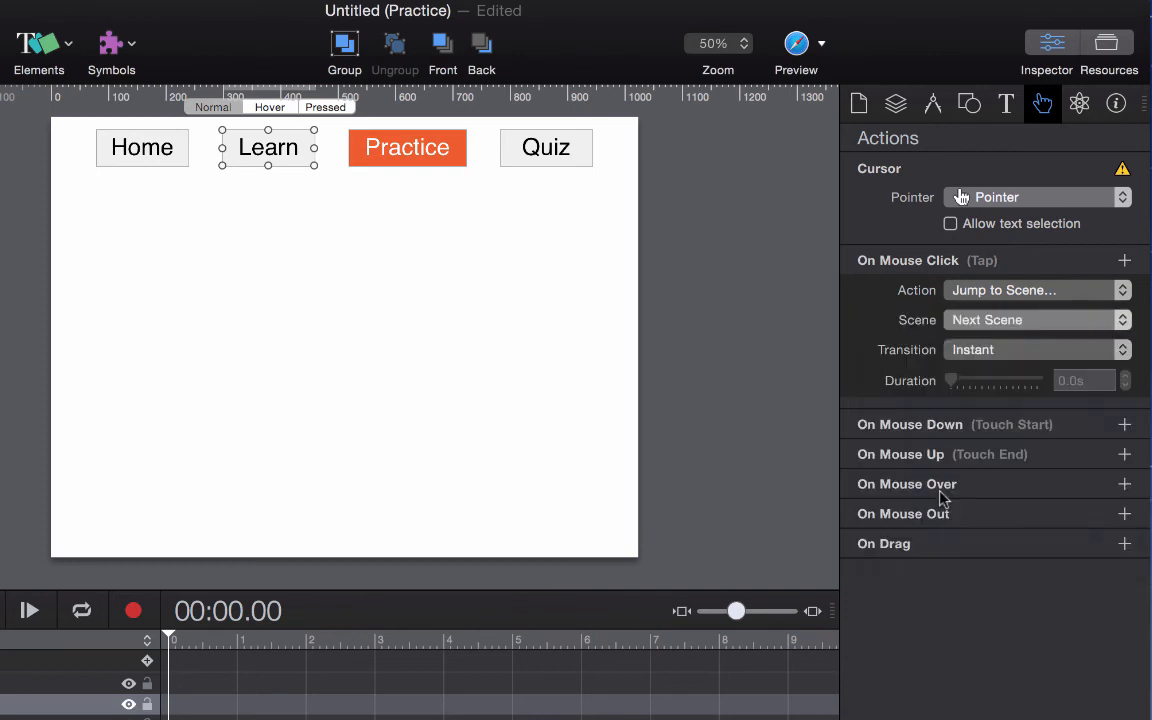
Step: In the Practice scene, add a Jump to Scene mouse-click action to the Quiz button, targeting the Quiz scene
{"action": "left_click", "coordinate": [555, 147]}
{"action": "left_click", "coordinate": [1124, 260]}
{"action": "left_click", "coordinate": [1106, 296]}
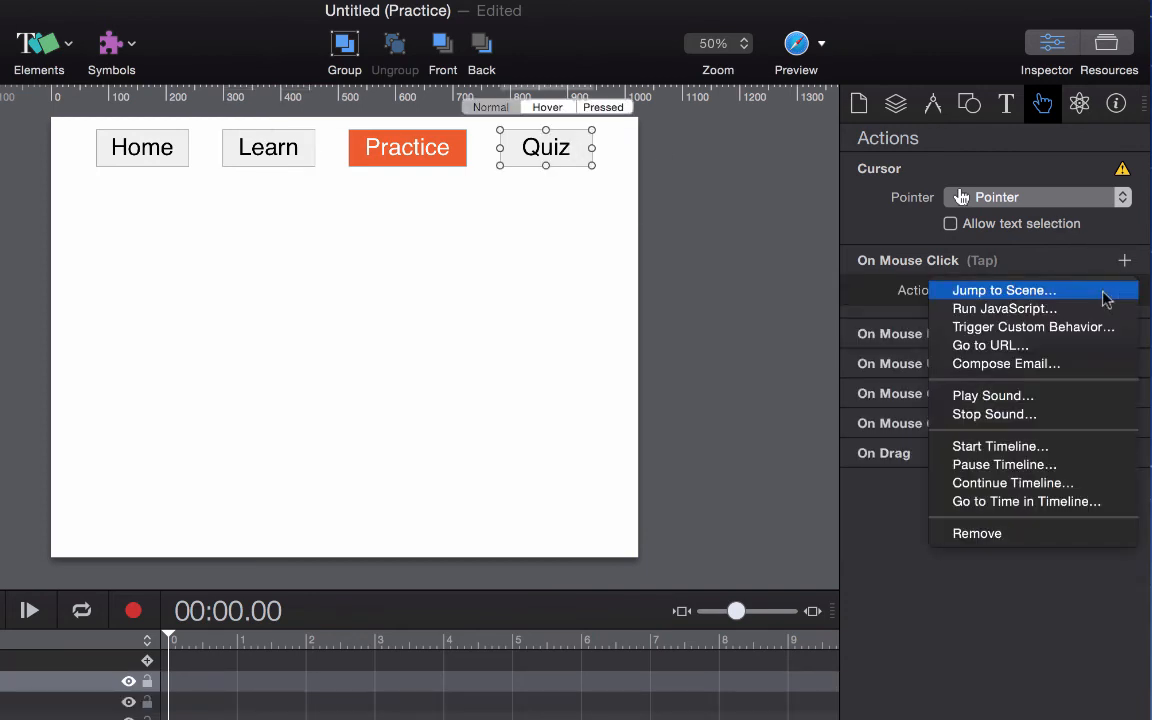
{"action": "left_click", "coordinate": [1071, 293]}
{"action": "left_click", "coordinate": [1088, 320]}
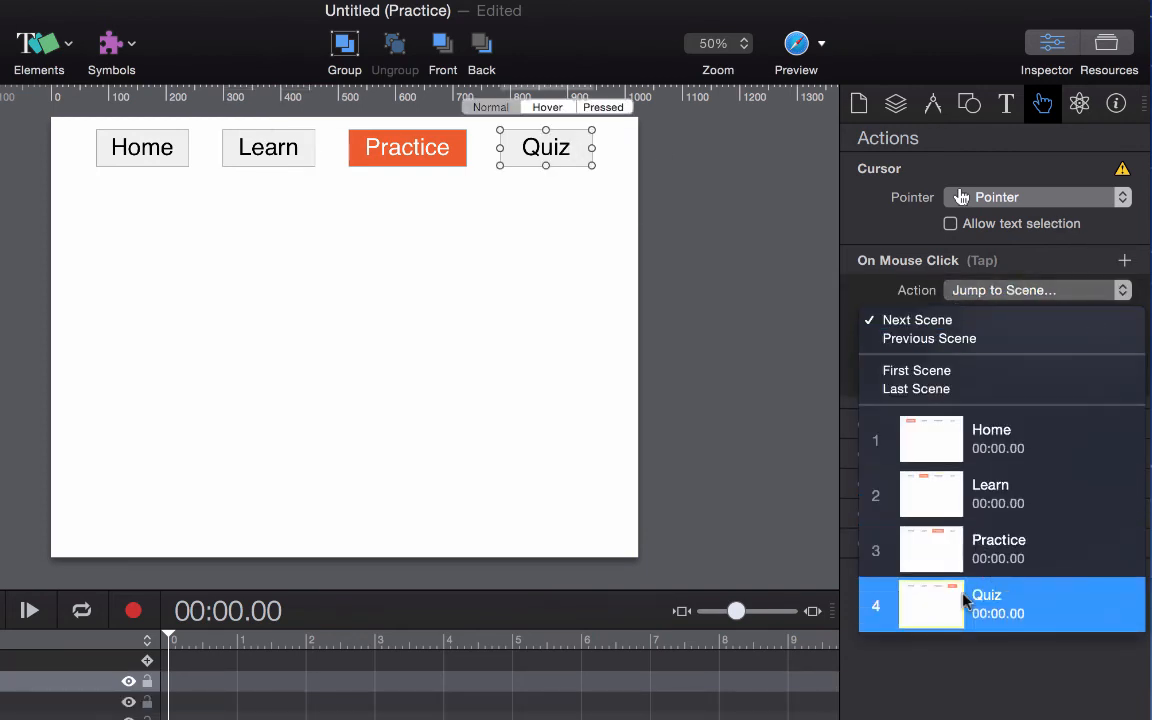
{"action": "left_click", "coordinate": [1000, 599]}
Step: In the Quiz scene, give the Home button an On Mouse Click action, Jump to Scene, with Home as the target scene
{"action": "left_click", "coordinate": [2, 400]}
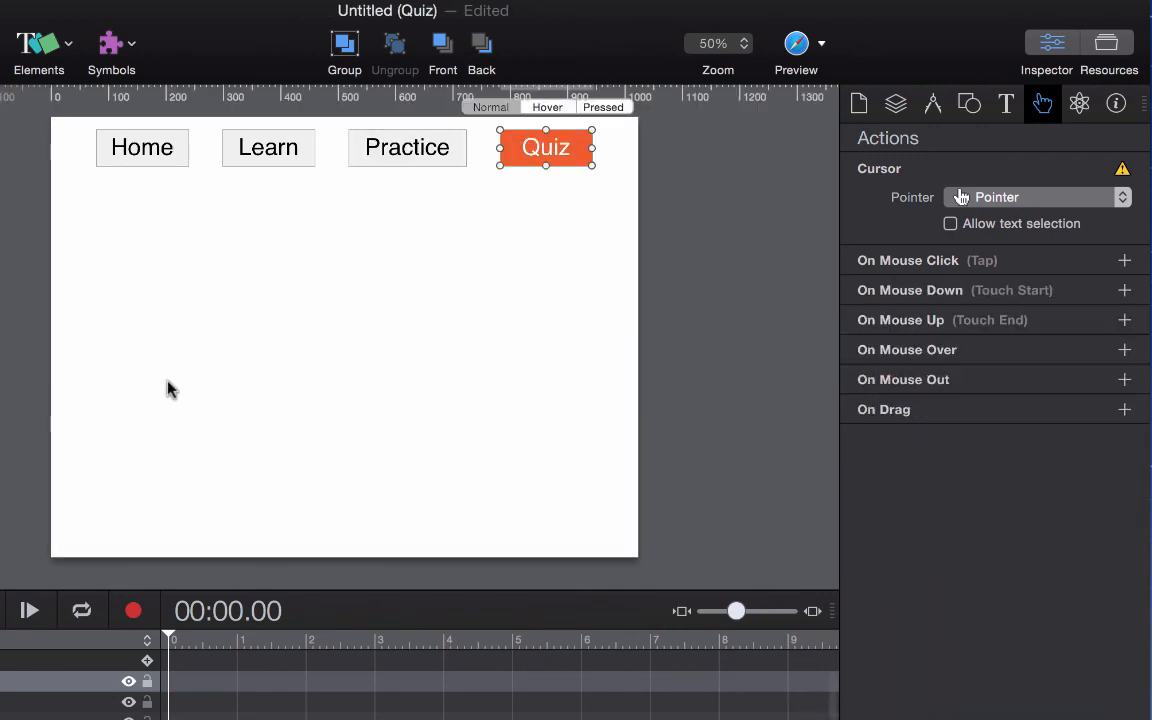
{"action": "left_click", "coordinate": [153, 145]}
{"action": "left_click", "coordinate": [1124, 260]}
{"action": "left_click", "coordinate": [1122, 290]}
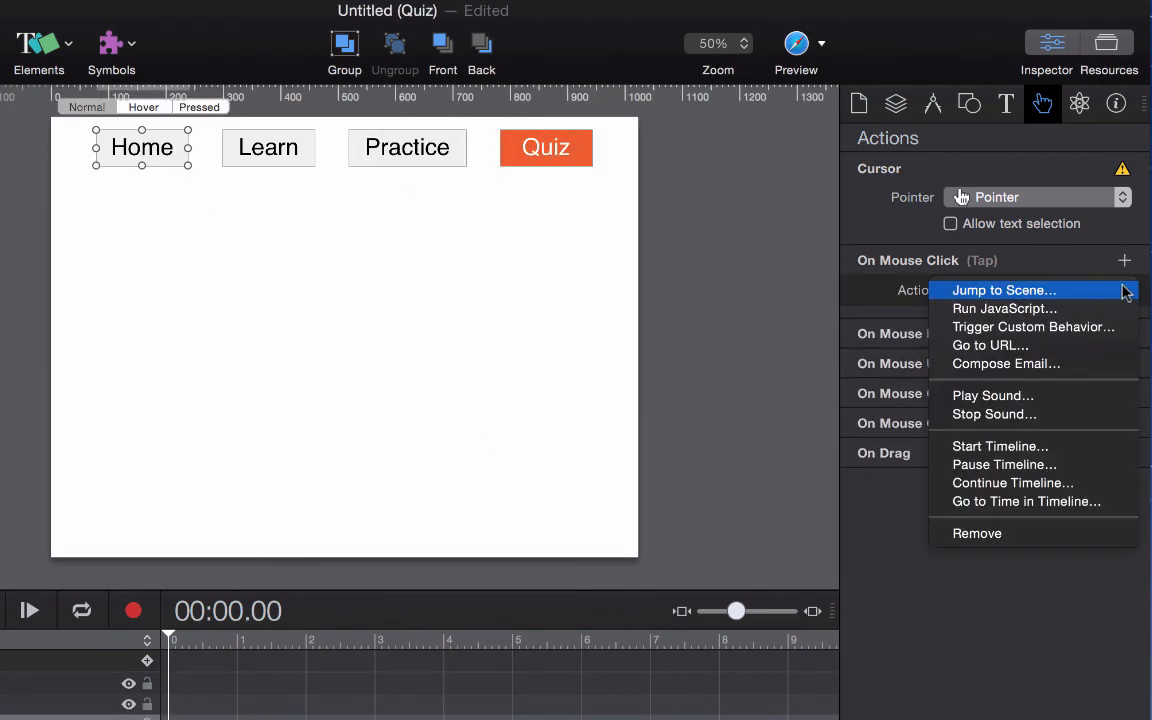
{"action": "left_click", "coordinate": [1108, 290]}
{"action": "left_click", "coordinate": [1037, 320]}
{"action": "left_click", "coordinate": [950, 445]}
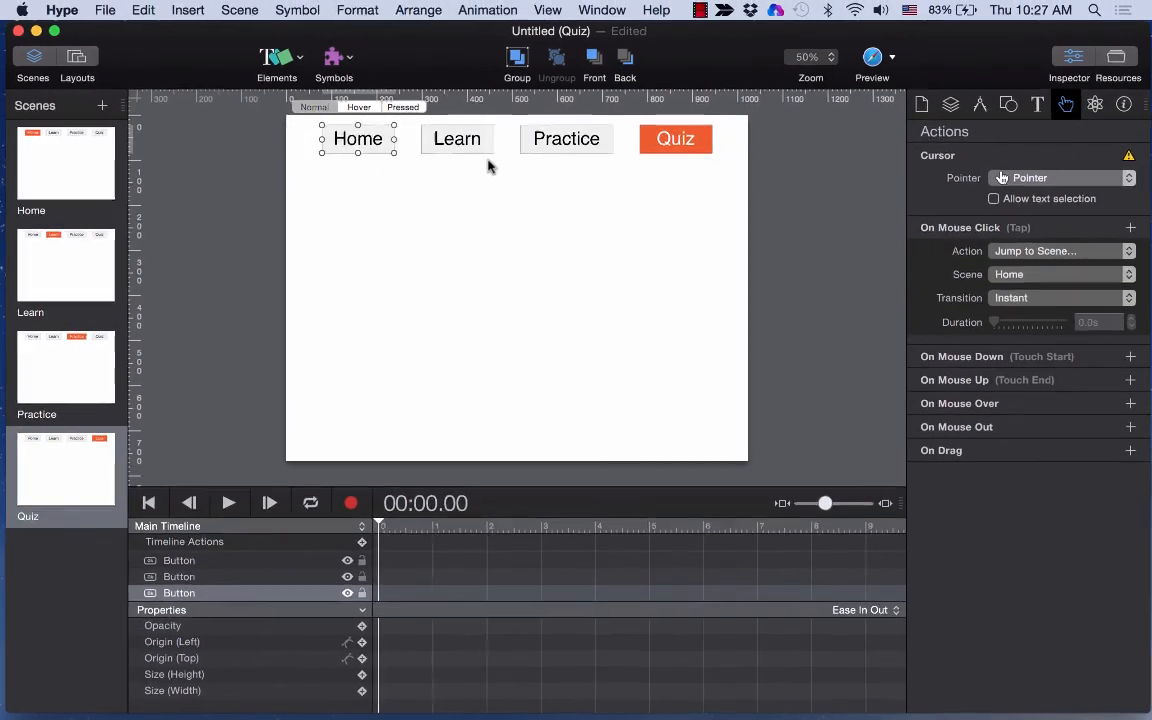
Step: In the Quiz scene, make the Learn button jump to the Learn scene on mouse click
{"action": "left_click", "coordinate": [268, 147]}
{"action": "left_click", "coordinate": [1130, 227]}
{"action": "left_click", "coordinate": [1100, 250]}
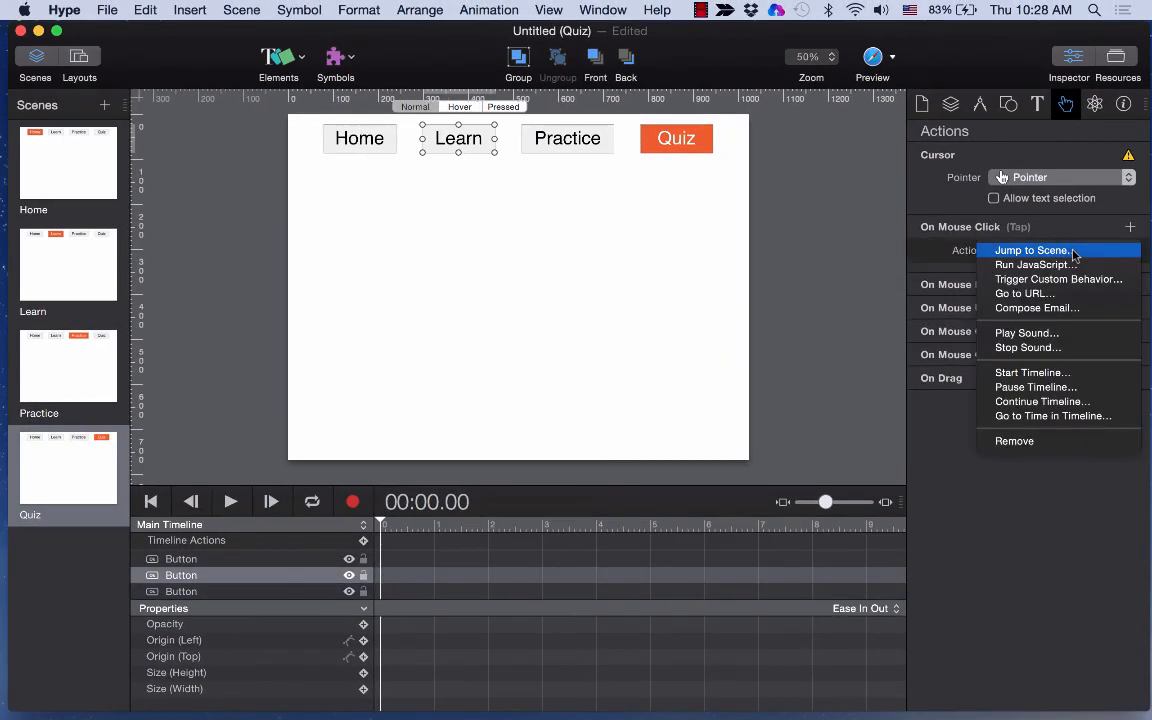
{"action": "left_click", "coordinate": [1000, 270]}
{"action": "left_click", "coordinate": [1068, 273]}
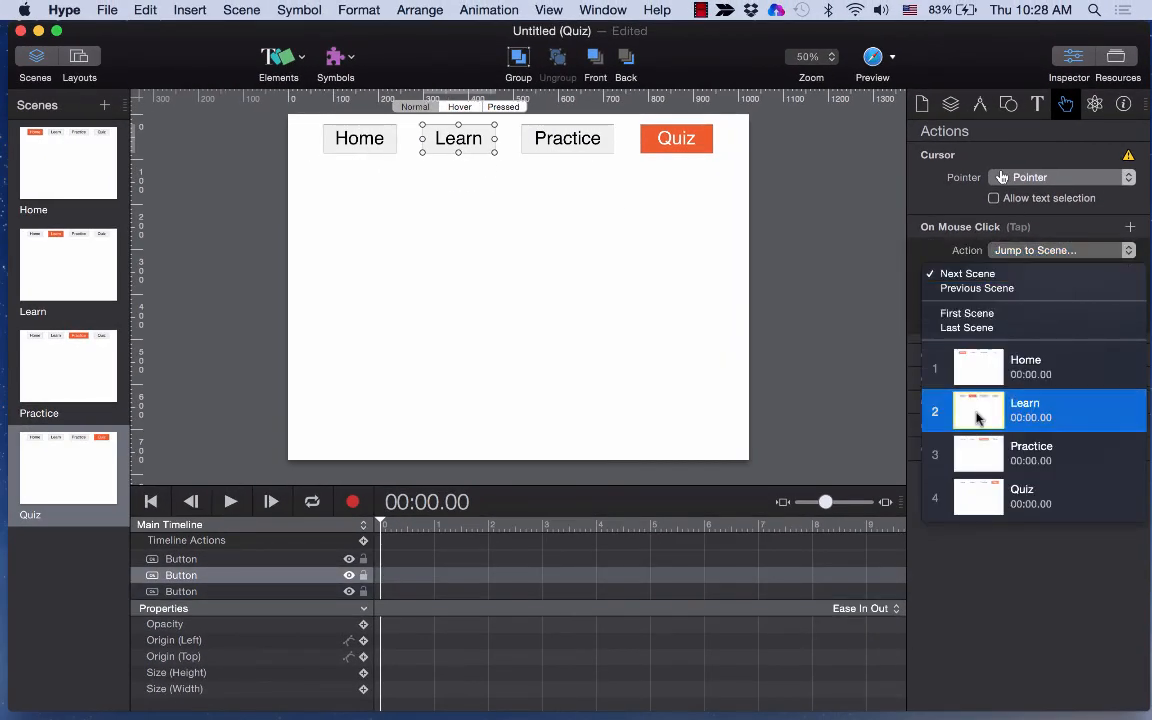
{"action": "left_click", "coordinate": [977, 411]}
Step: In the Quiz scene, add a Jump to Scene mouse-click action to the Practice button, targeting the Practice scene
{"action": "left_click", "coordinate": [575, 146]}
{"action": "left_click", "coordinate": [1130, 227]}
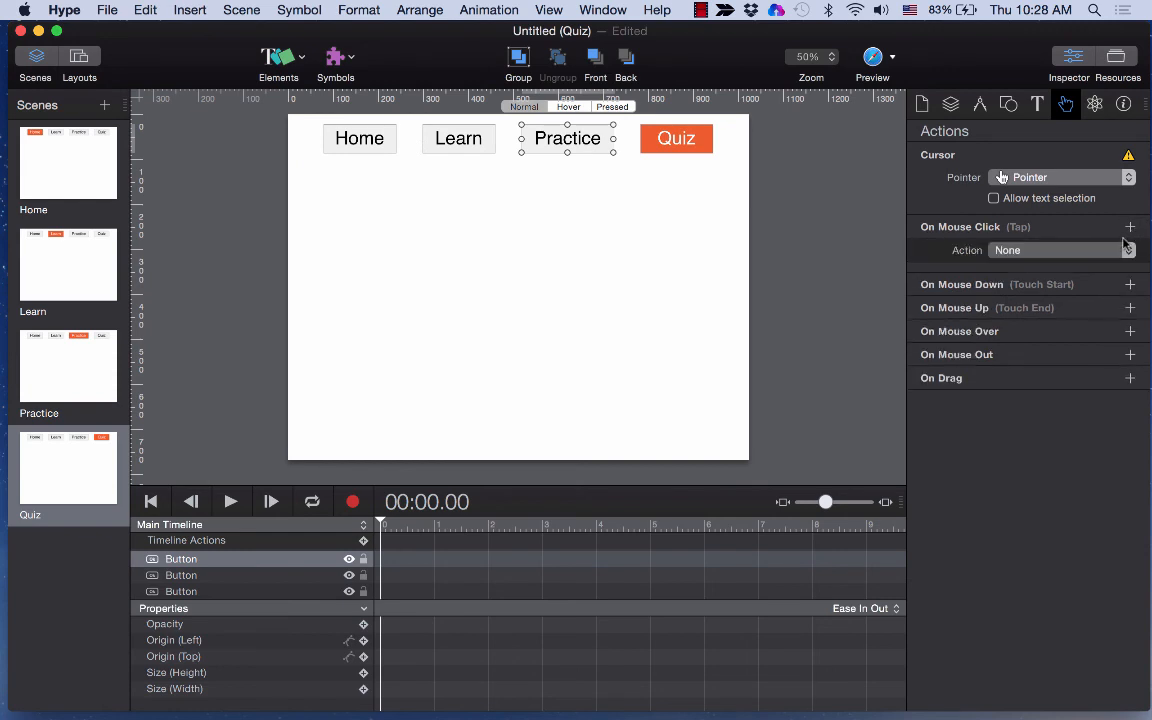
{"action": "left_click", "coordinate": [1100, 250]}
{"action": "left_click", "coordinate": [1000, 250]}
{"action": "left_click", "coordinate": [1097, 274]}
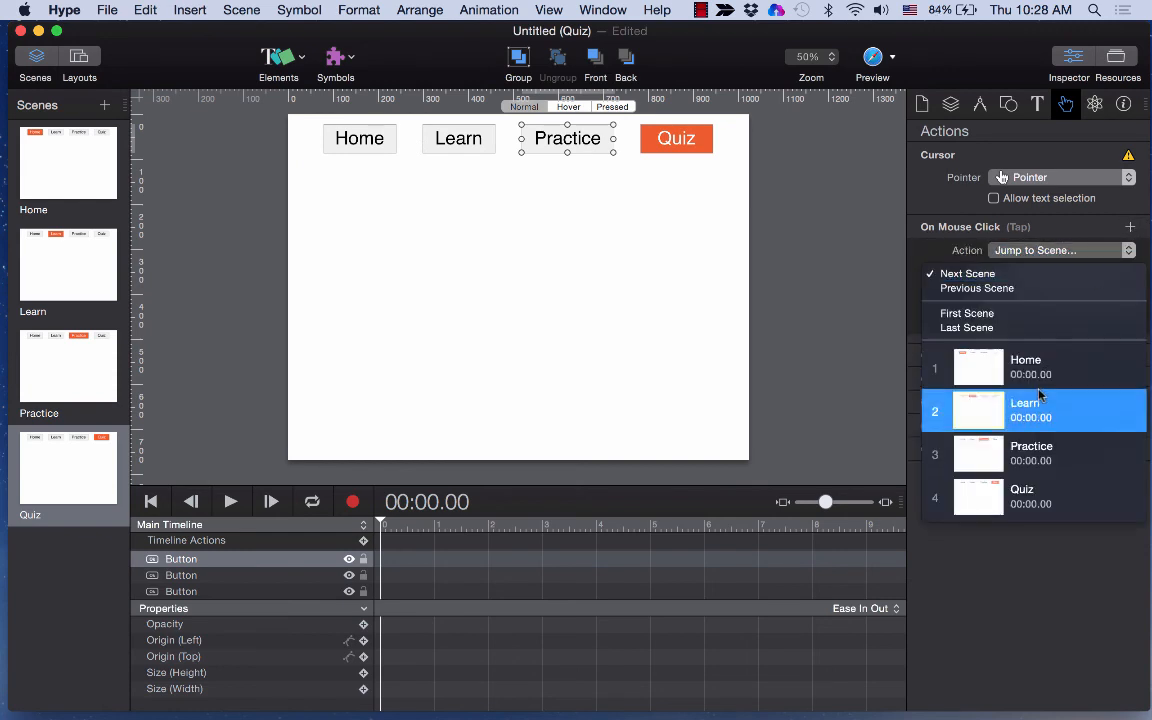
{"action": "left_click", "coordinate": [985, 458]}
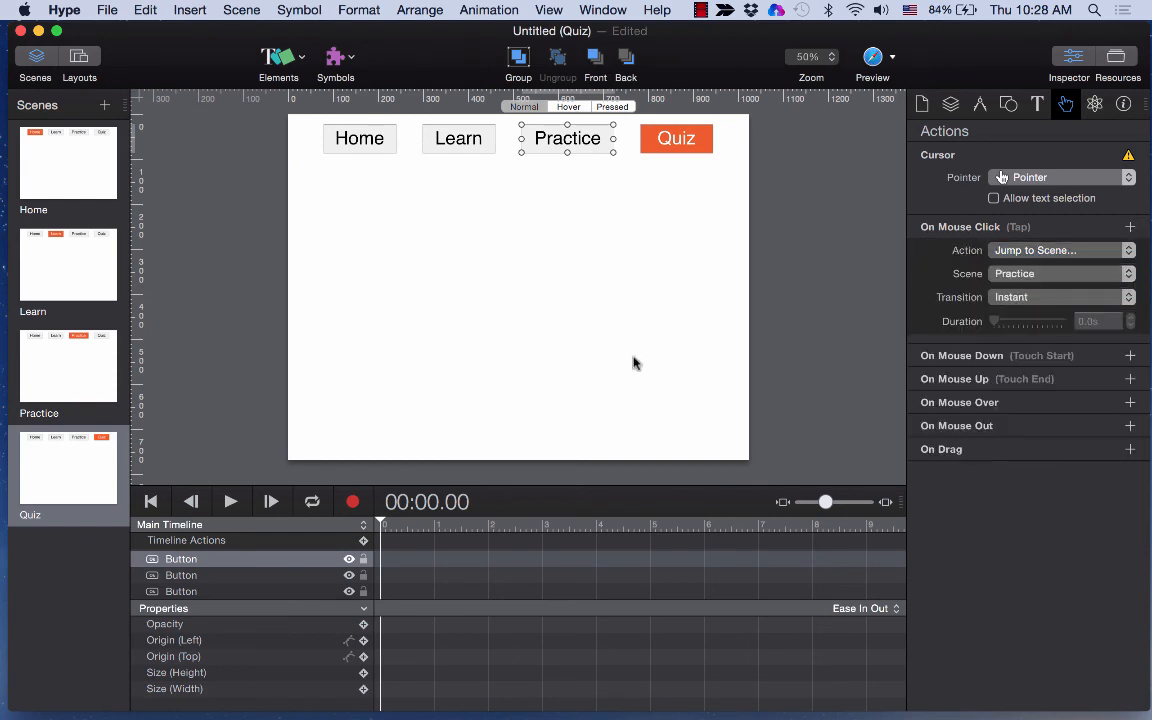
Step: Return to the Home scene and preview the project in Safari
{"action": "left_click", "coordinate": [62, 182]}
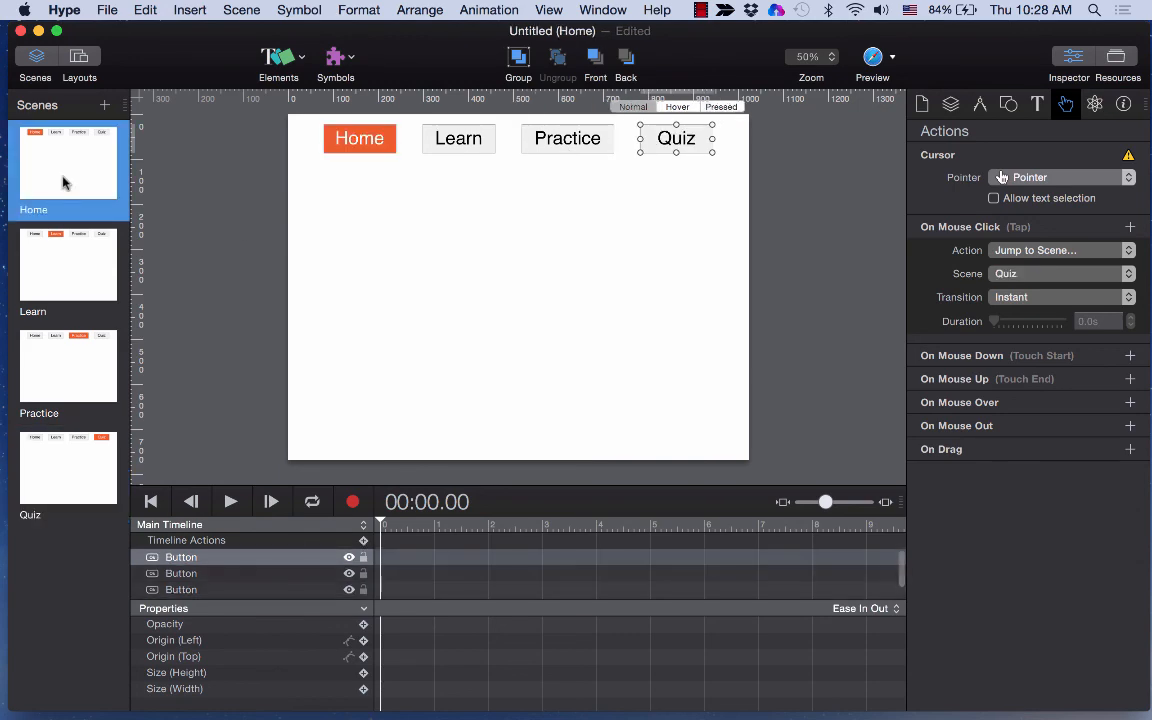
{"action": "left_click", "coordinate": [893, 57]}
{"action": "left_click", "coordinate": [900, 75]}
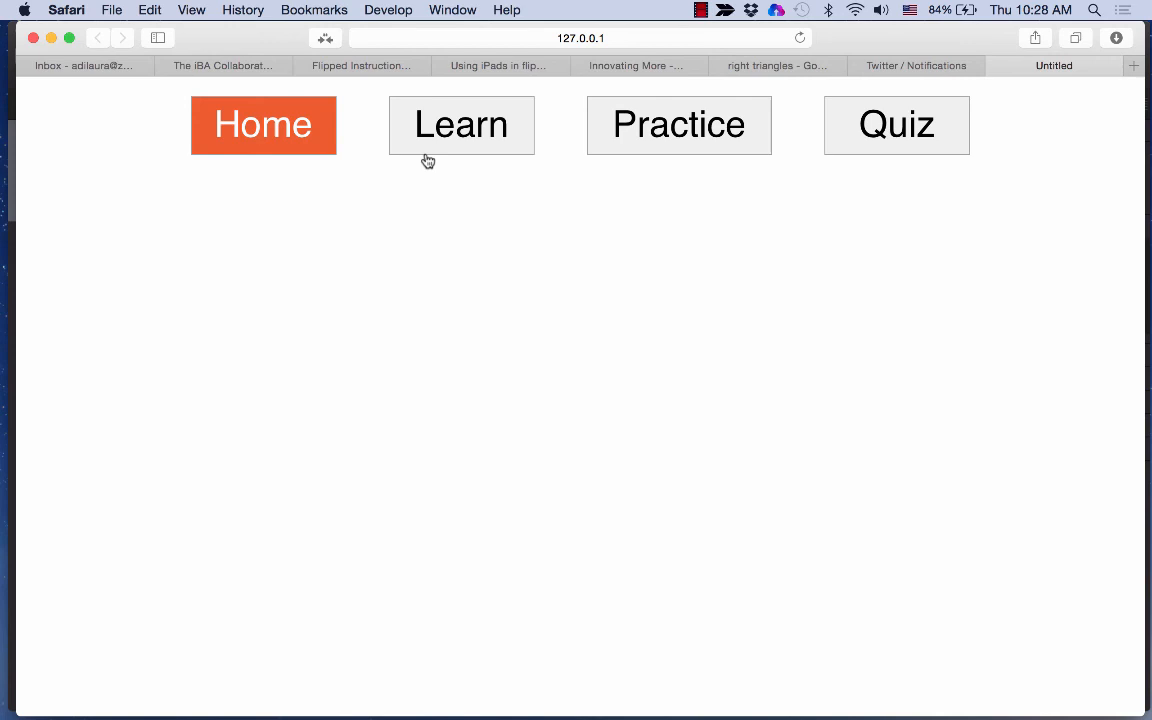
Step: Test the Home, Learn, Practice and Quiz navigation buttons in the browser preview by jumping repeatedly between the scenes
{"action": "left_click", "coordinate": [442, 123]}
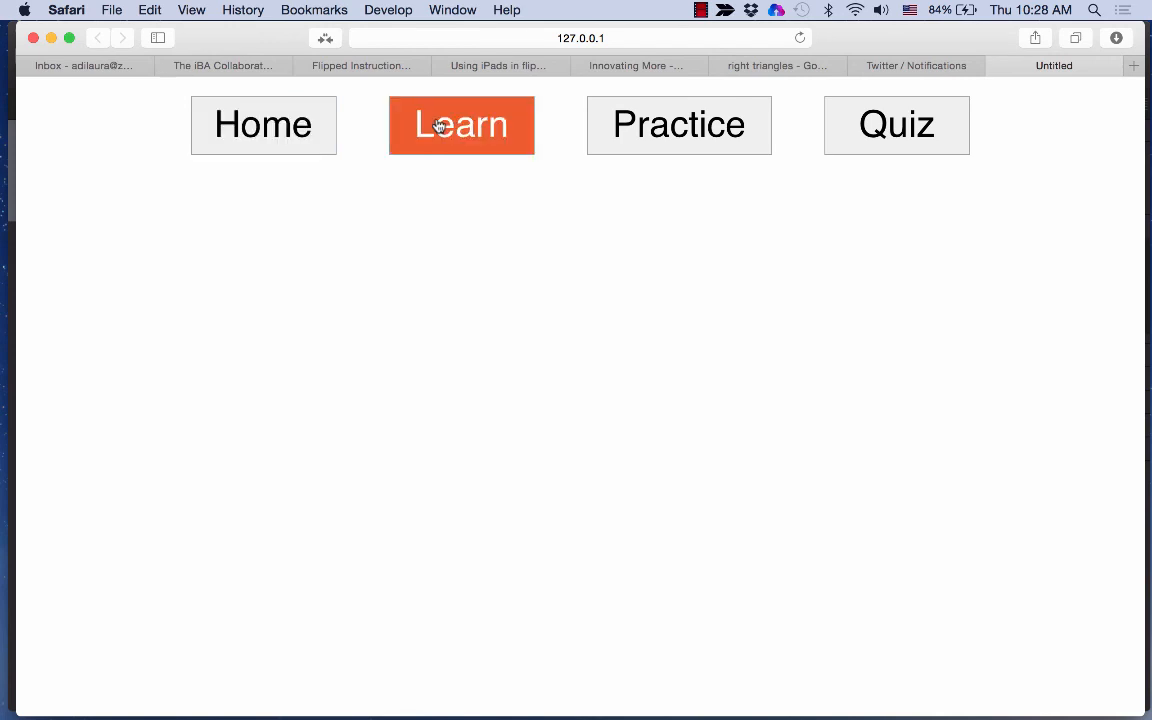
{"action": "left_click", "coordinate": [662, 122]}
{"action": "left_click", "coordinate": [893, 142]}
{"action": "left_click", "coordinate": [301, 123]}
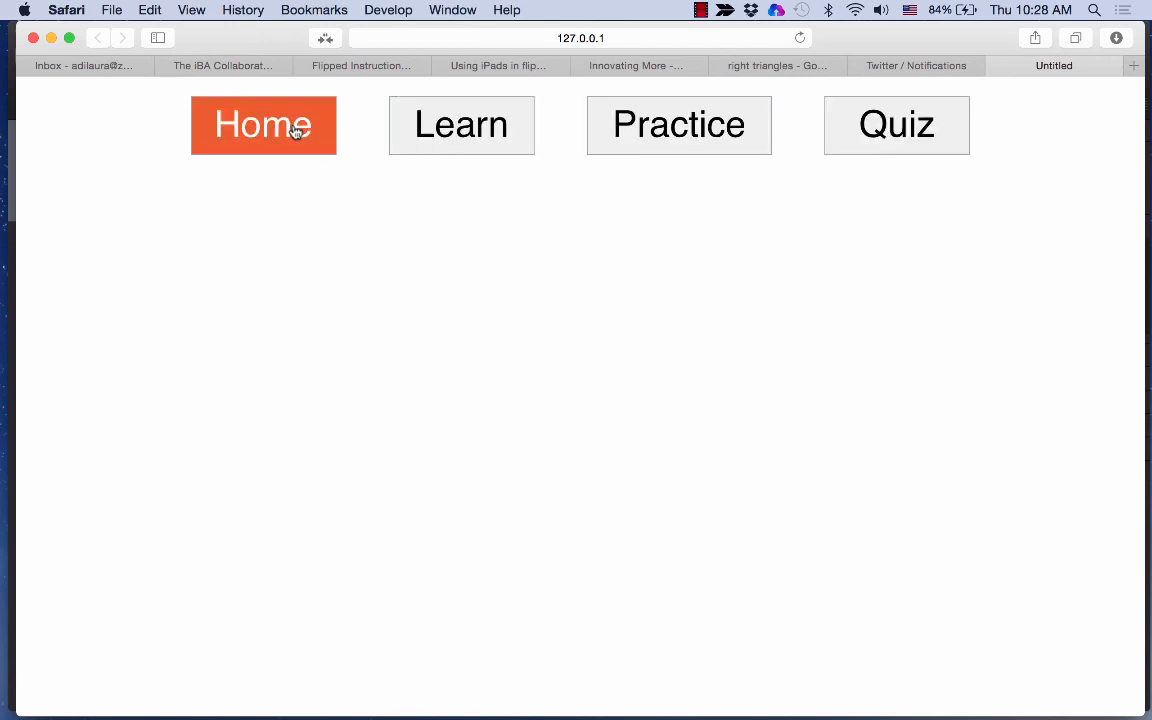
{"action": "left_click", "coordinate": [424, 126]}
{"action": "left_click", "coordinate": [655, 121]}
{"action": "left_click", "coordinate": [397, 110]}
{"action": "left_click", "coordinate": [634, 102]}
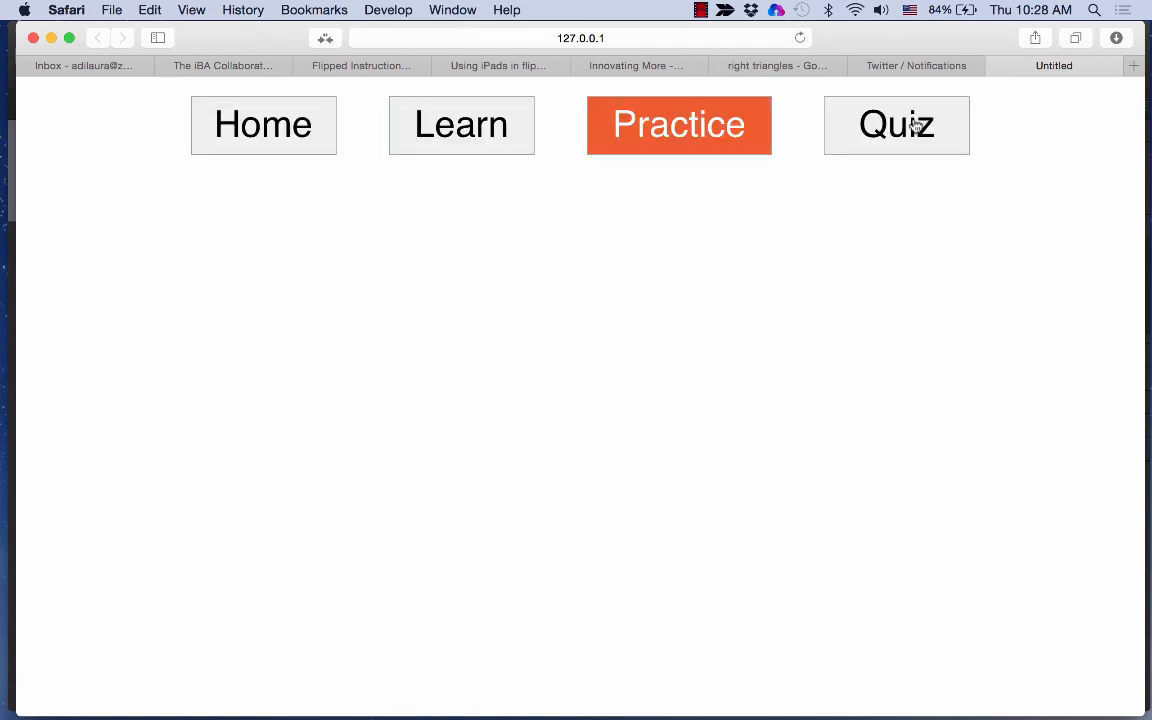
{"action": "left_click", "coordinate": [915, 120]}
{"action": "left_click", "coordinate": [463, 141]}
{"action": "left_click", "coordinate": [622, 139]}
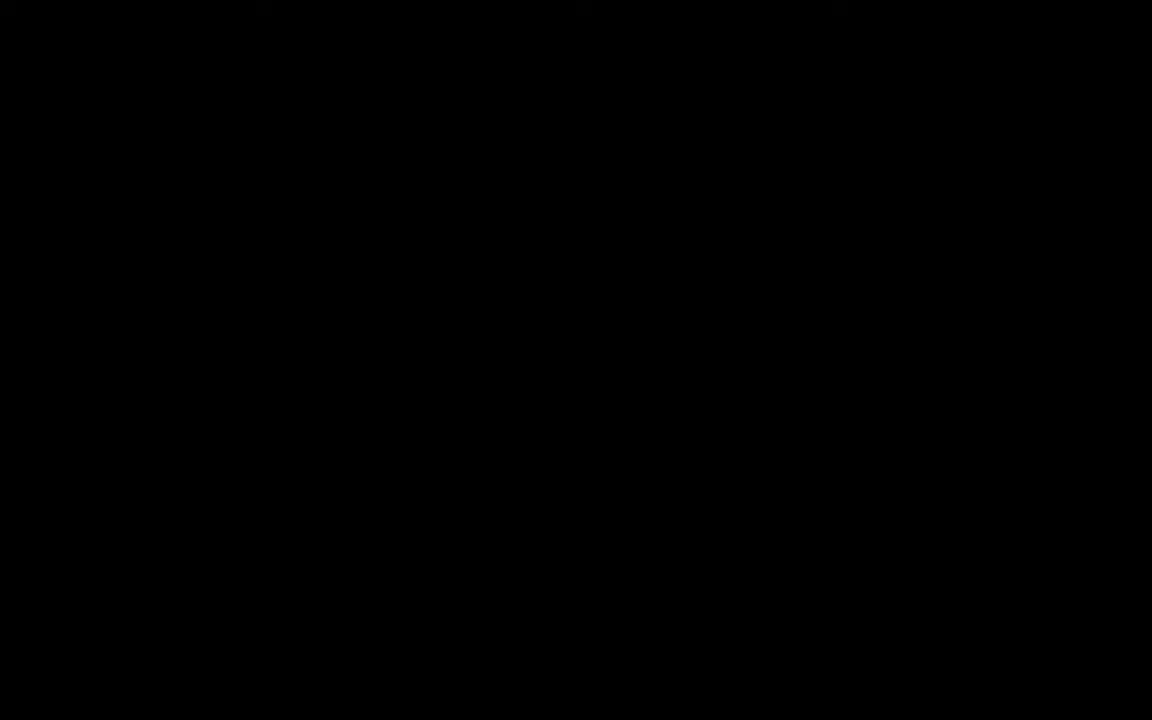